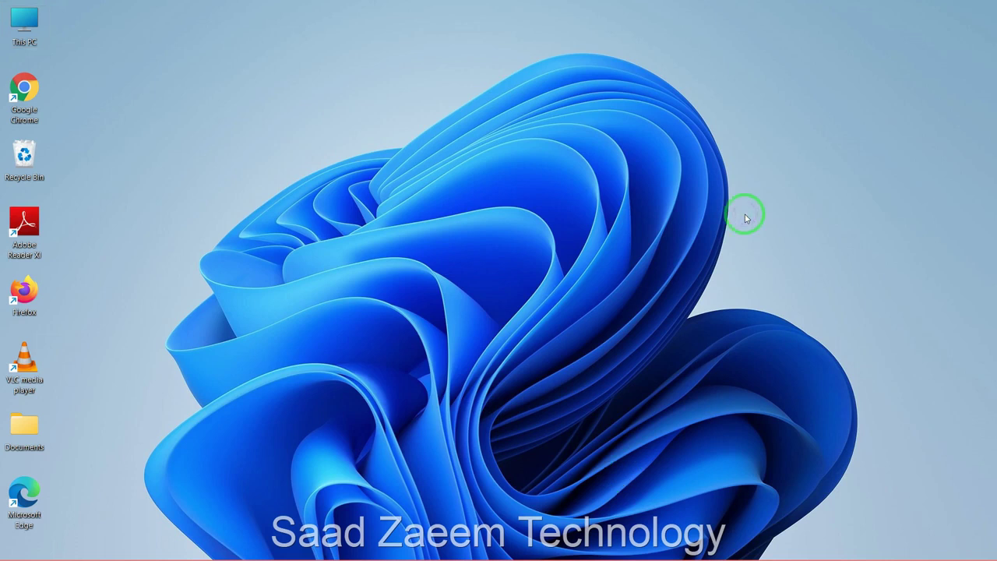
Open the Windows 11 Start search with the Windows key
key("super")
Search 'devi' to launch Device Manager, then select Realtek High Definition Audio under Sound, video and game controllers
type("devi")
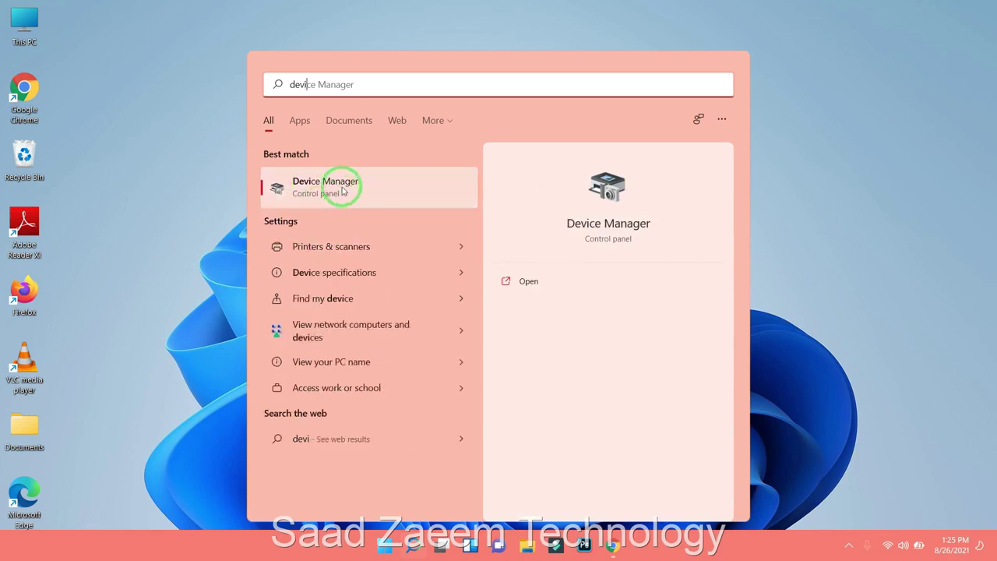
left_click(331, 190)
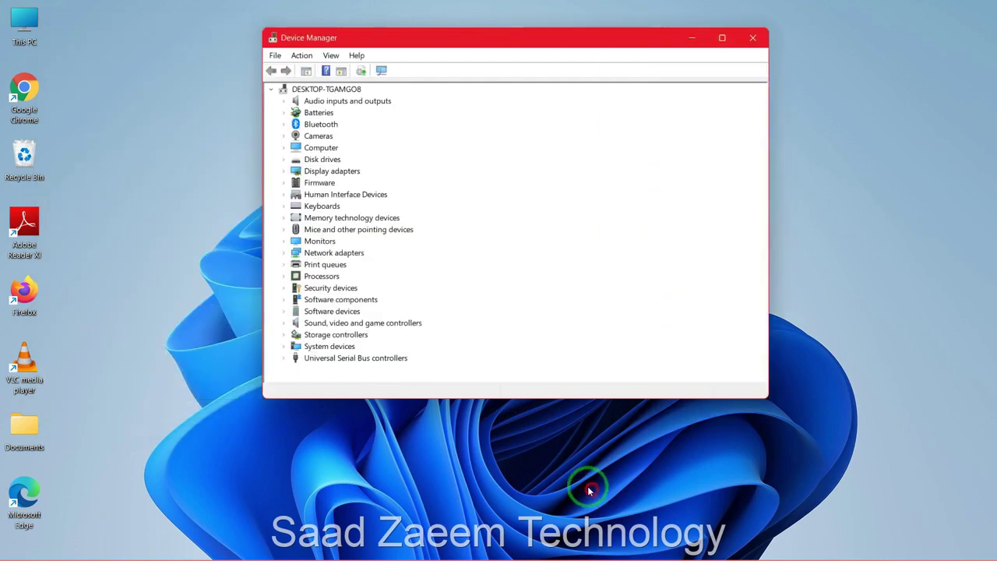
left_click(285, 323)
scroll(296, 303, "down", 1)
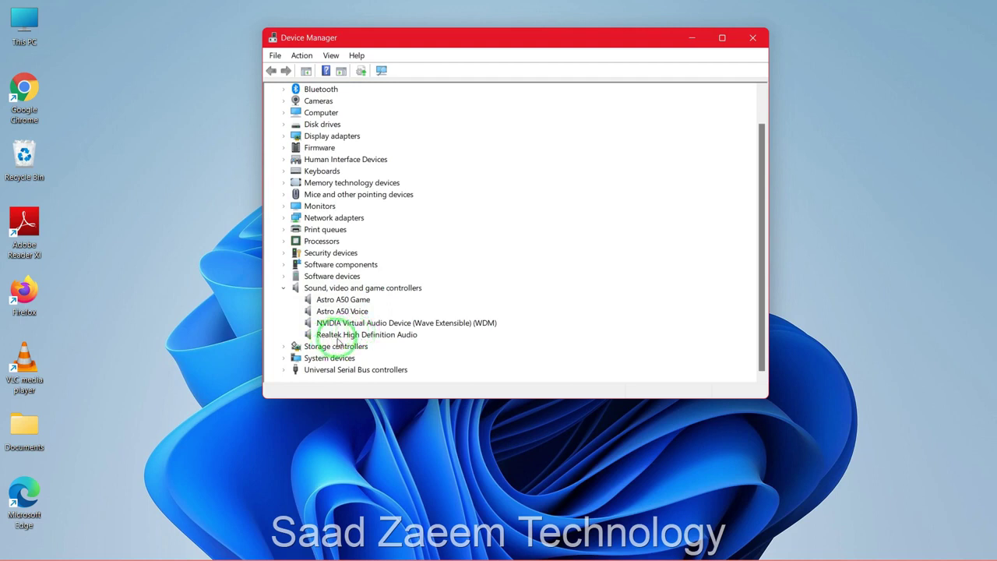
left_click(335, 337)
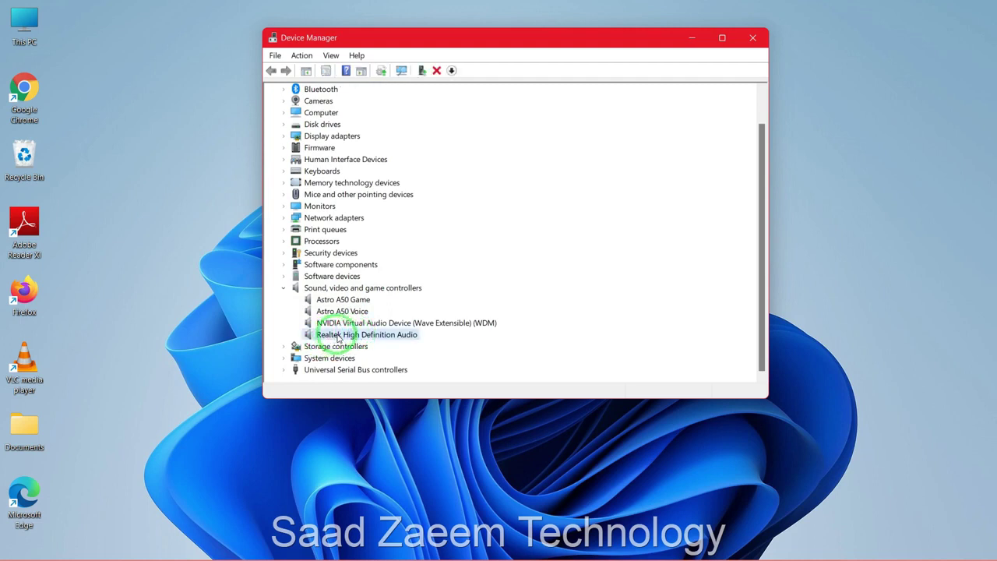
Open the Realtek High Definition Audio properties on the Driver tab
right_click(337, 337)
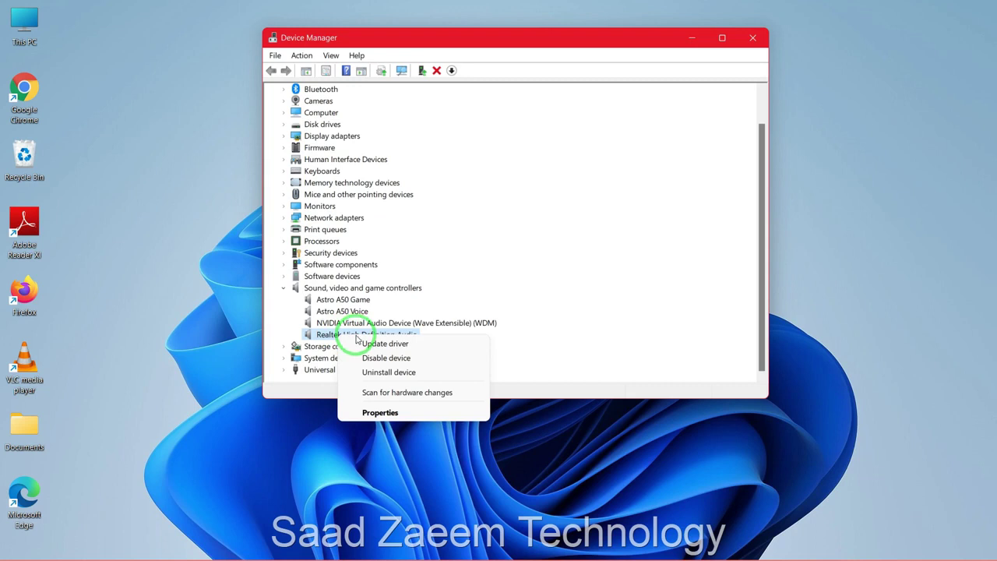
left_click(371, 412)
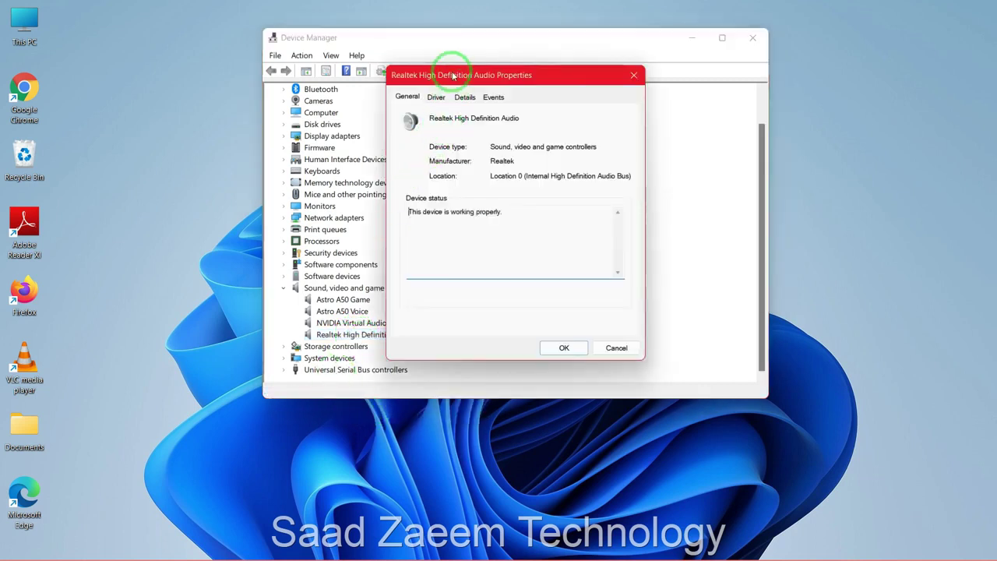
left_click_drag(453, 75, 528, 67)
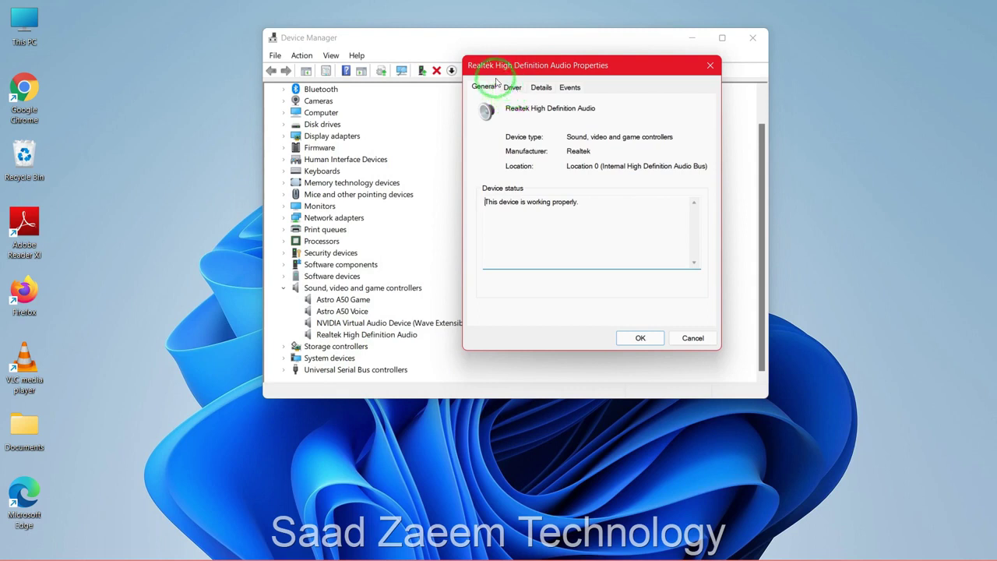
left_click(513, 87)
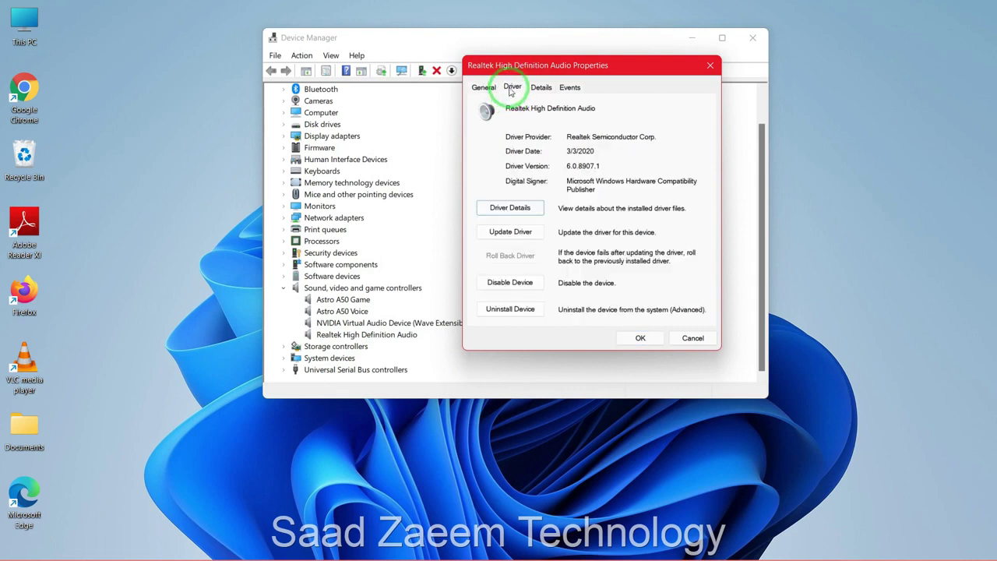
Run Update Driver with automatic search, which reports the best driver is already installed
left_click(510, 231)
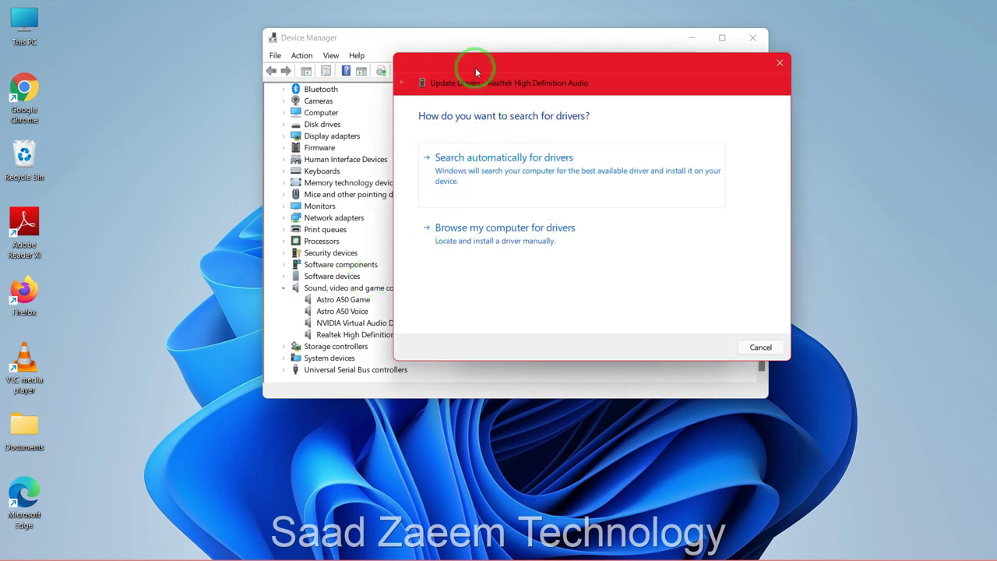
left_click_drag(470, 69, 499, 58)
left_click(499, 176)
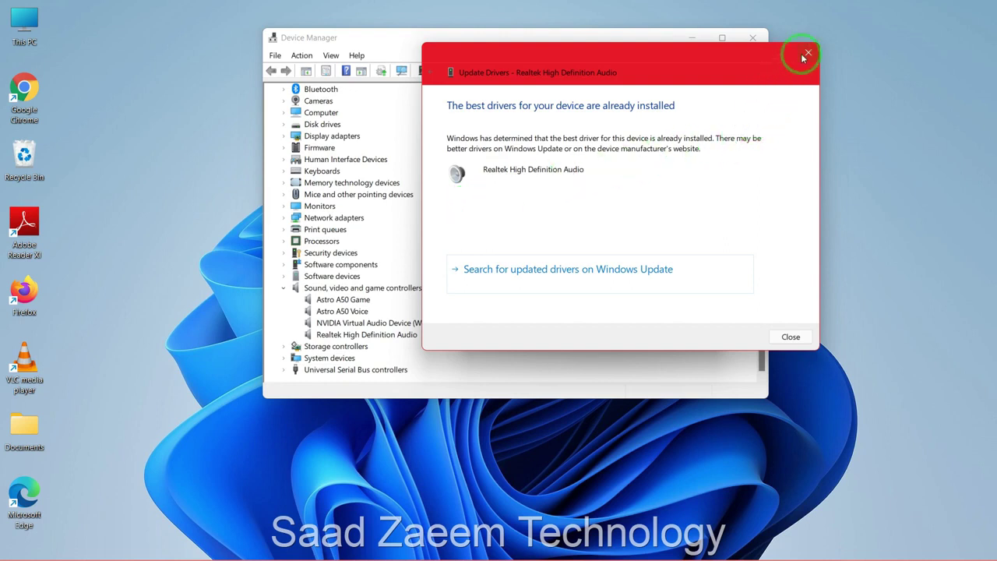
Reinstall Realtek High Definition Audio by picking it from the drivers on this computer
left_click(789, 334)
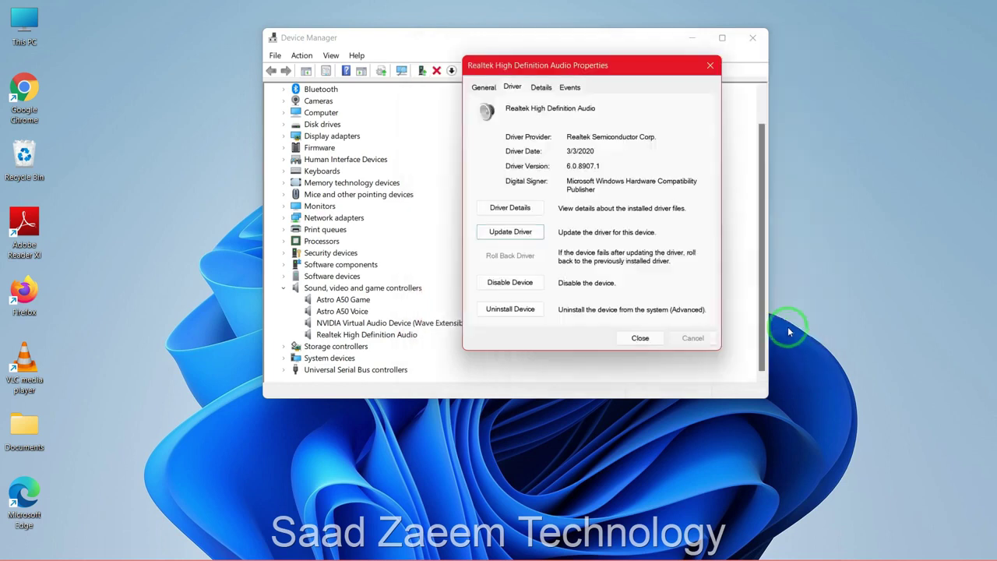
left_click(514, 232)
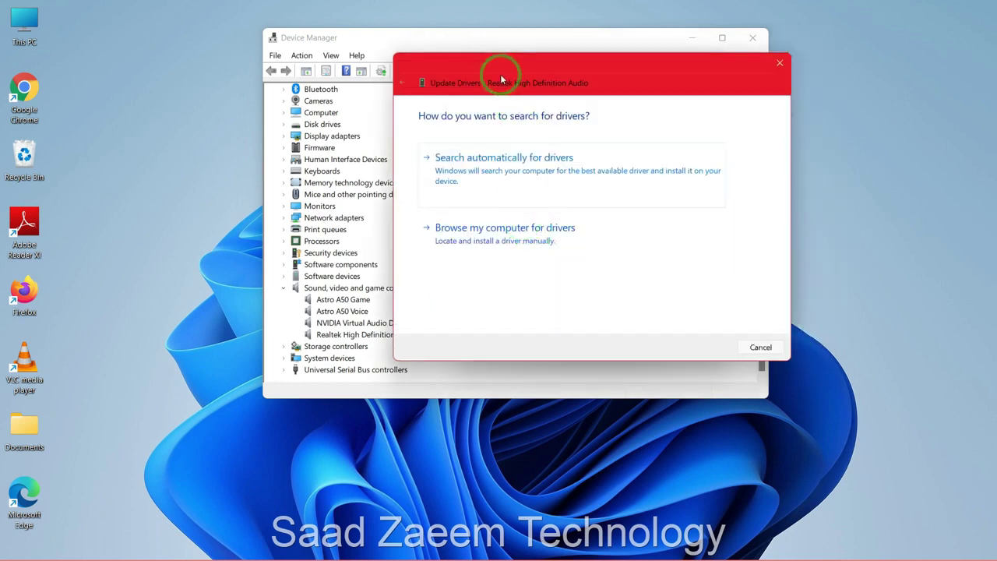
left_click_drag(501, 73, 524, 64)
left_click(506, 233)
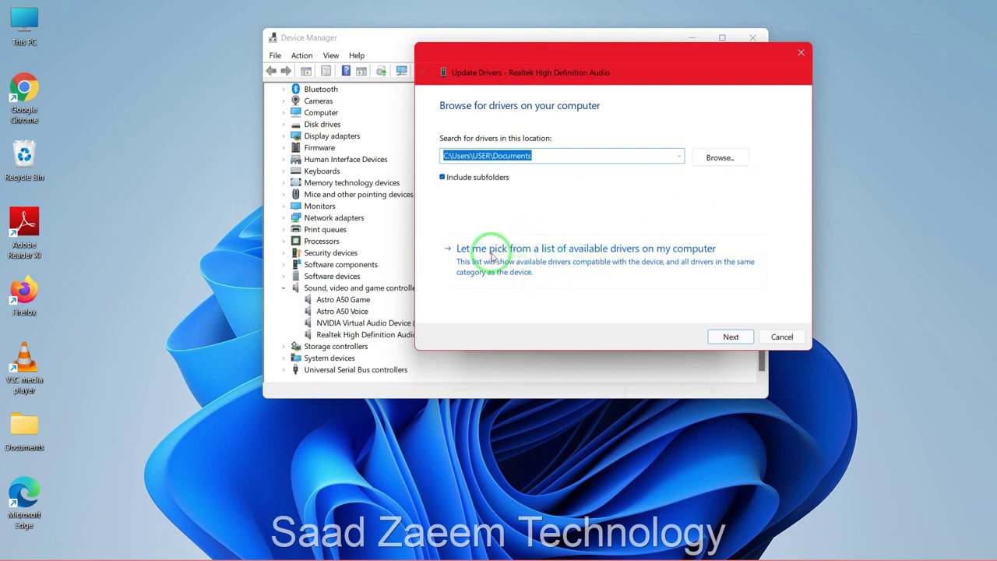
left_click(530, 263)
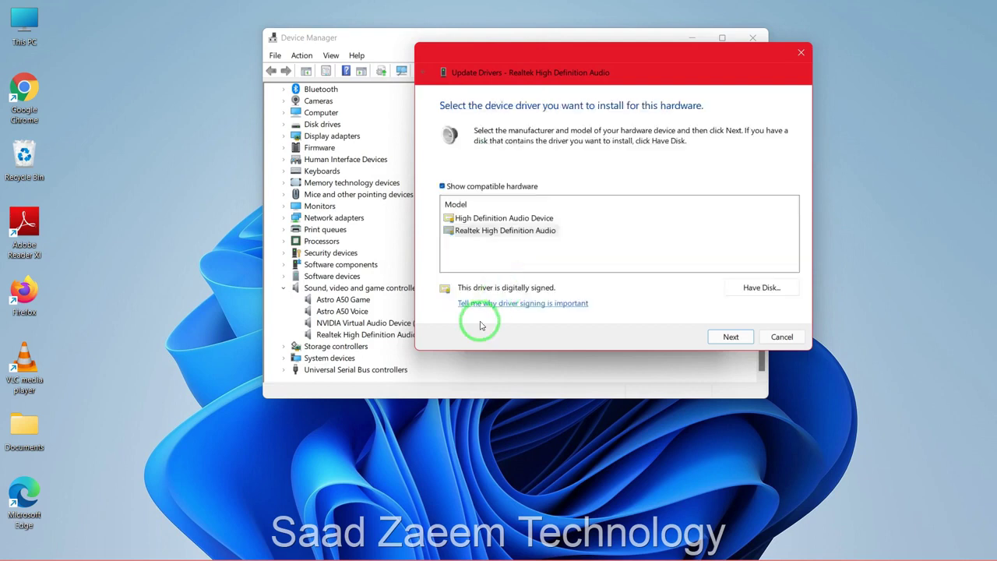
left_click(477, 231)
left_click(724, 337)
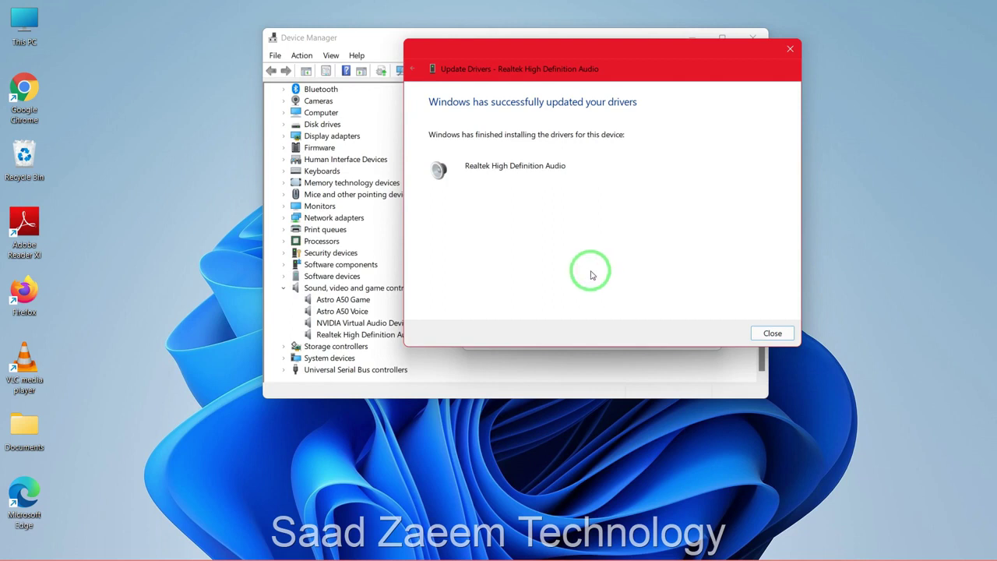
left_click(772, 333)
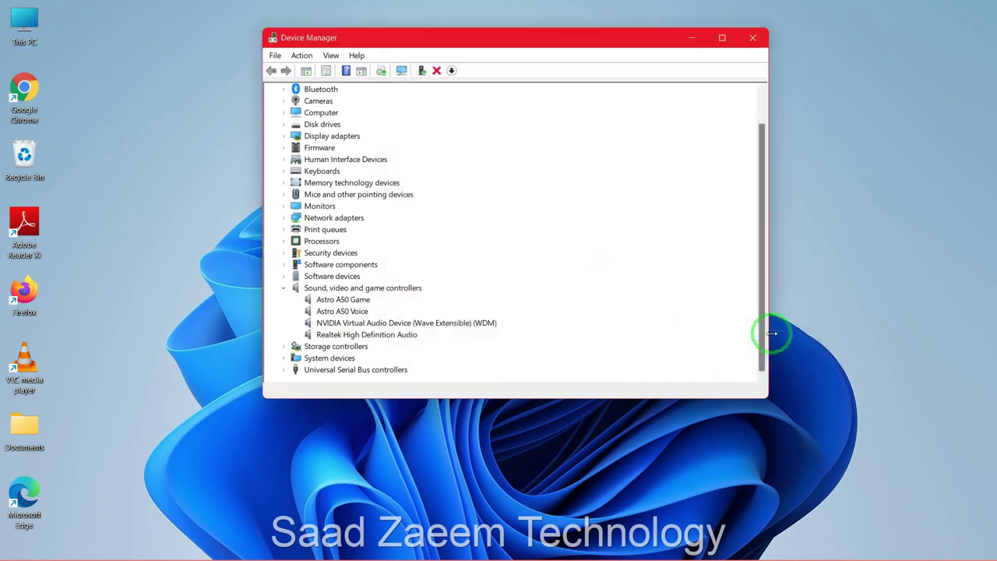
Close the Realtek properties and Device Manager, then open and dismiss the Start power menu
left_click(634, 338)
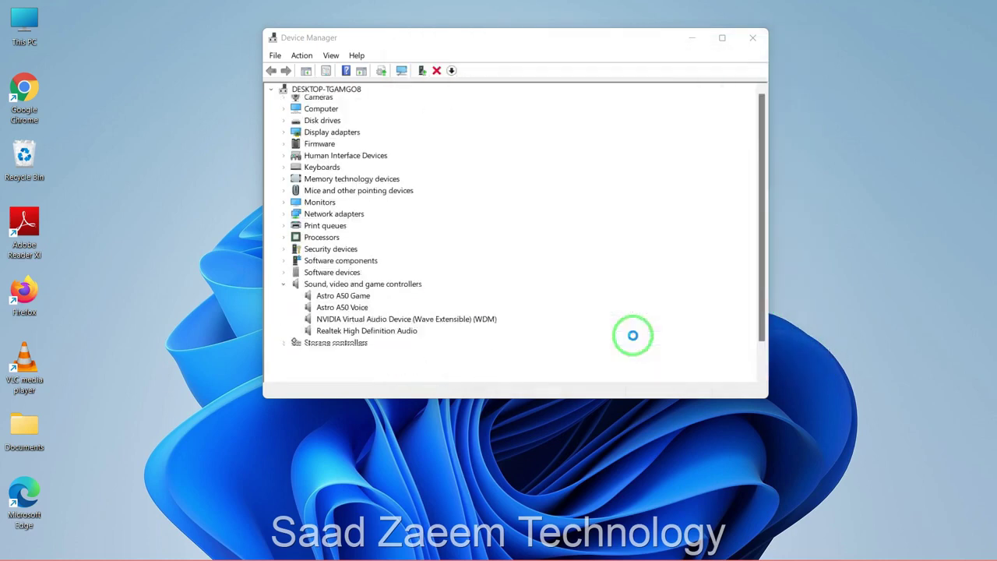
left_click(752, 39)
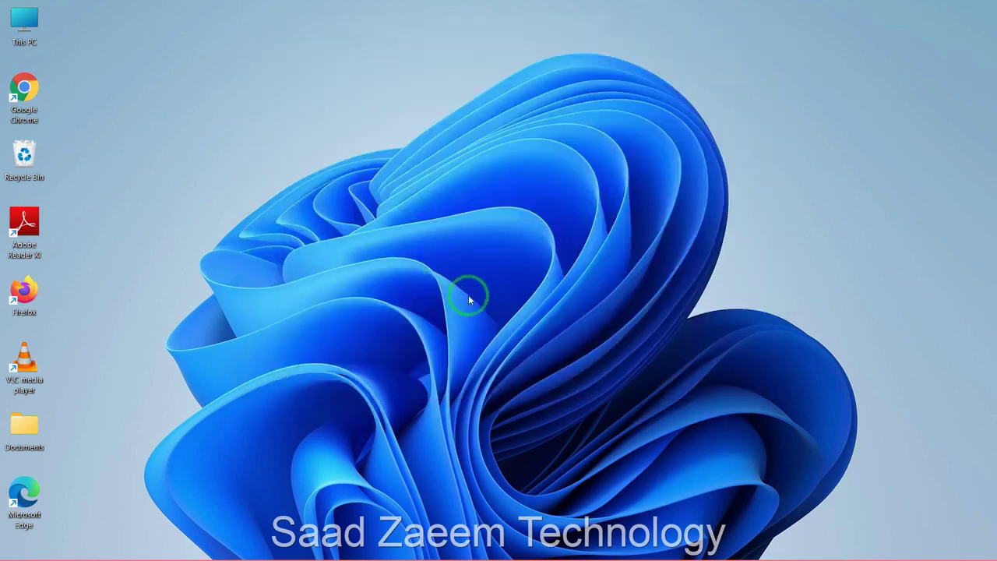
left_click(385, 545)
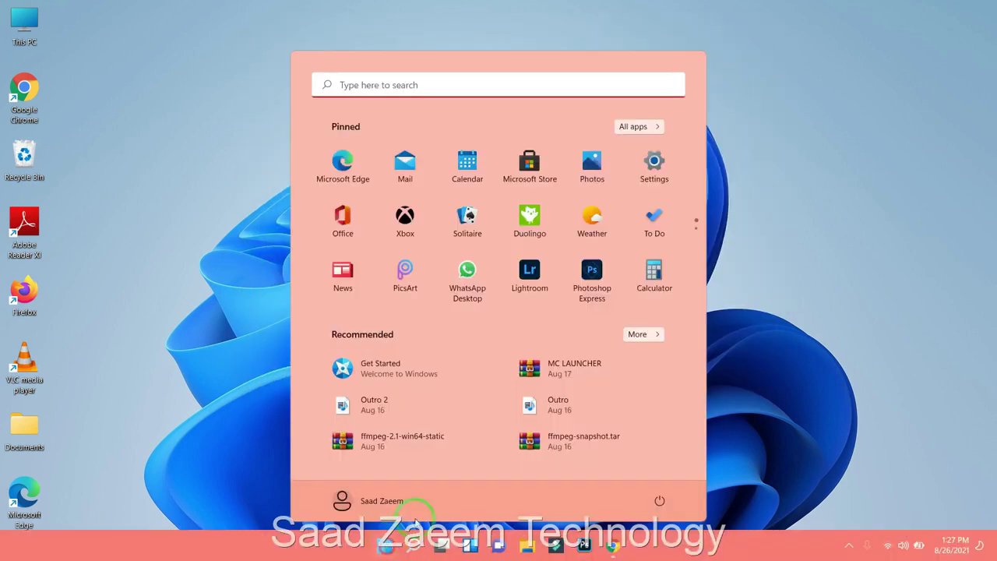
left_click(660, 499)
left_click(768, 337)
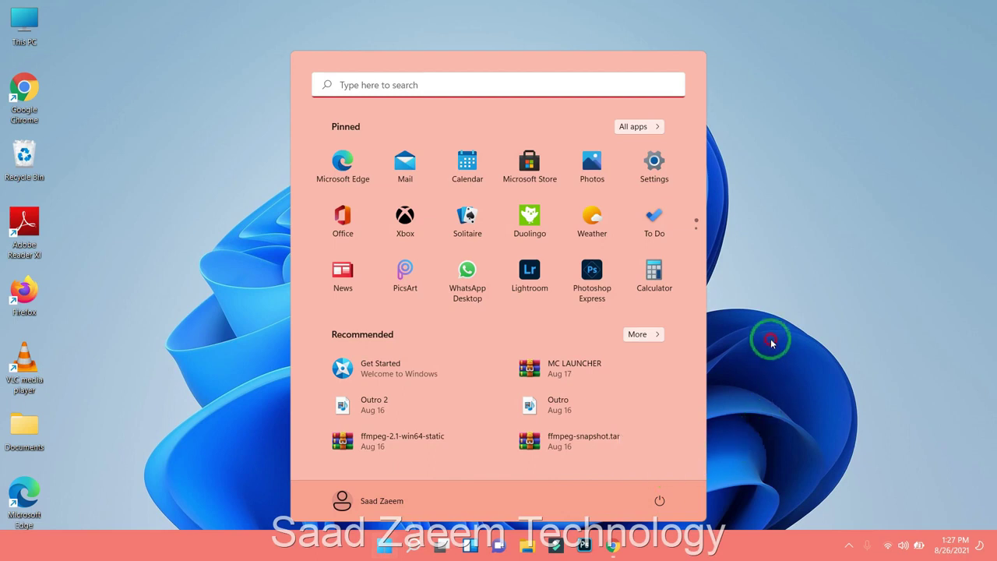
left_click(773, 328)
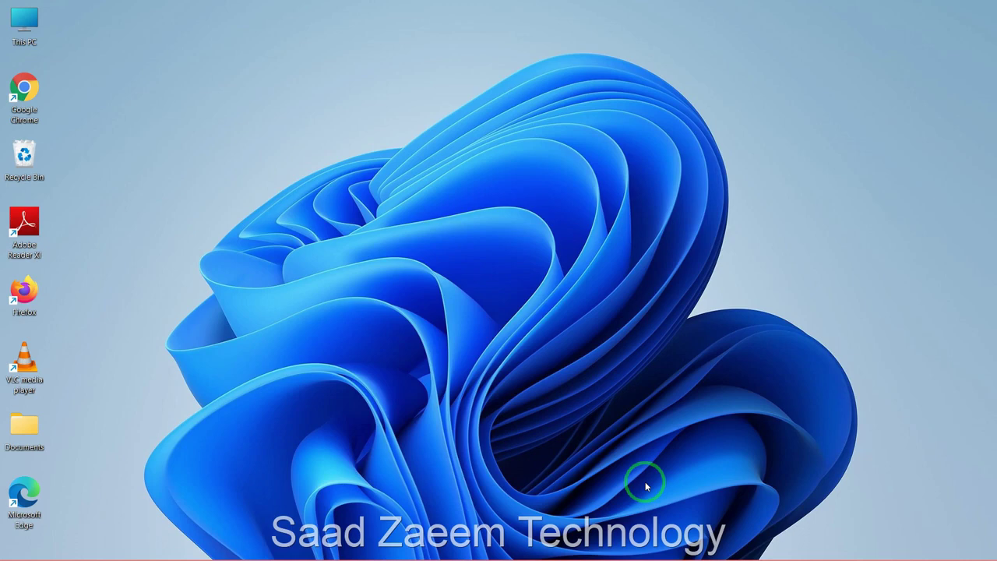
Search Google for 'Acer audio driver' and open the Download Acer Support Drivers and Manuals result
mouse_move(441, 543)
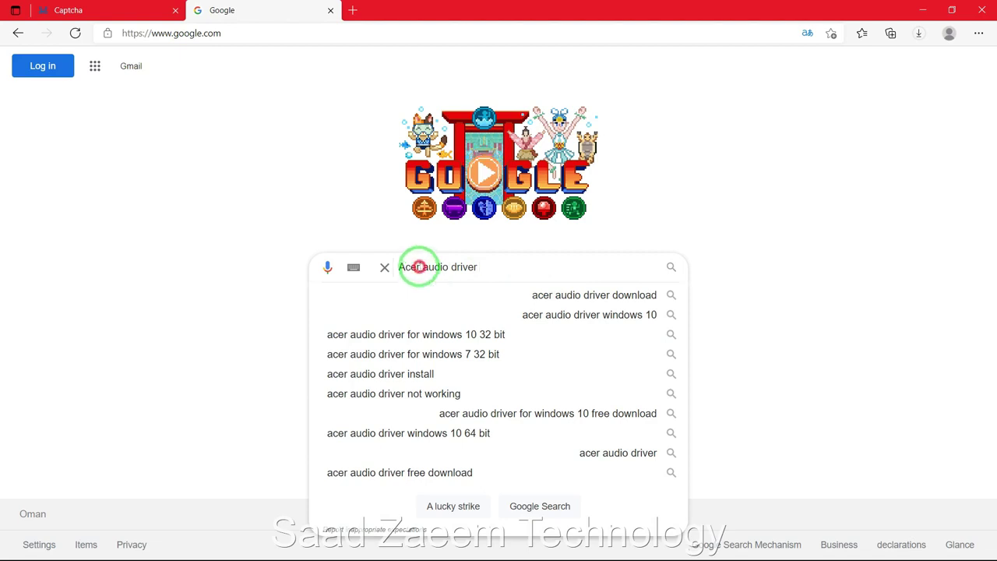
left_click(418, 267)
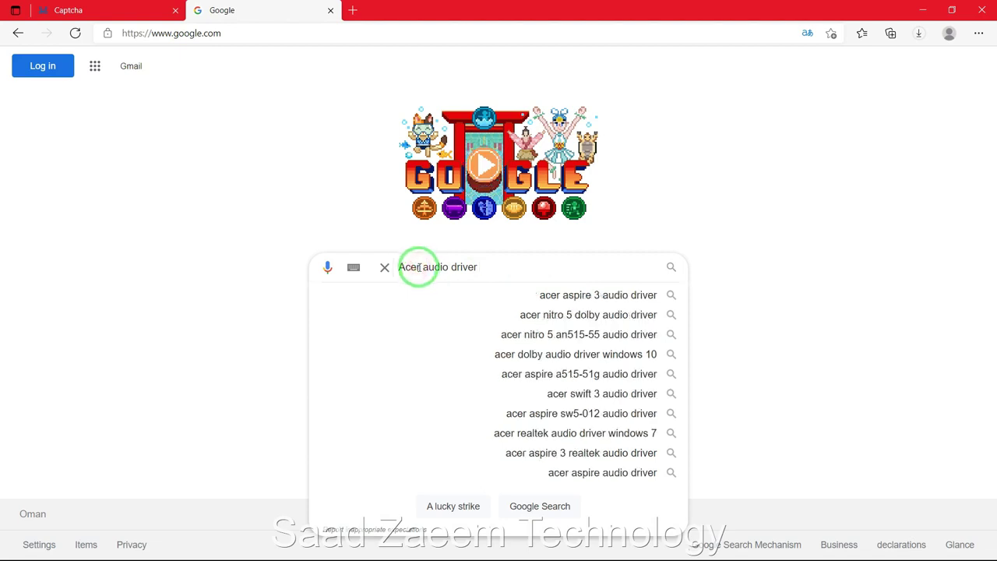
left_click(487, 267)
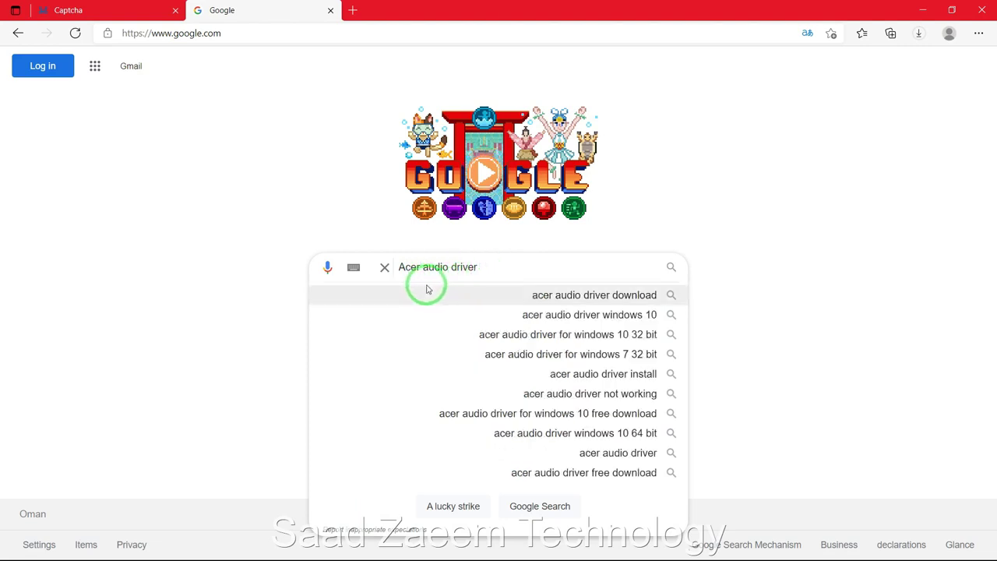
left_click_drag(418, 267, 400, 267)
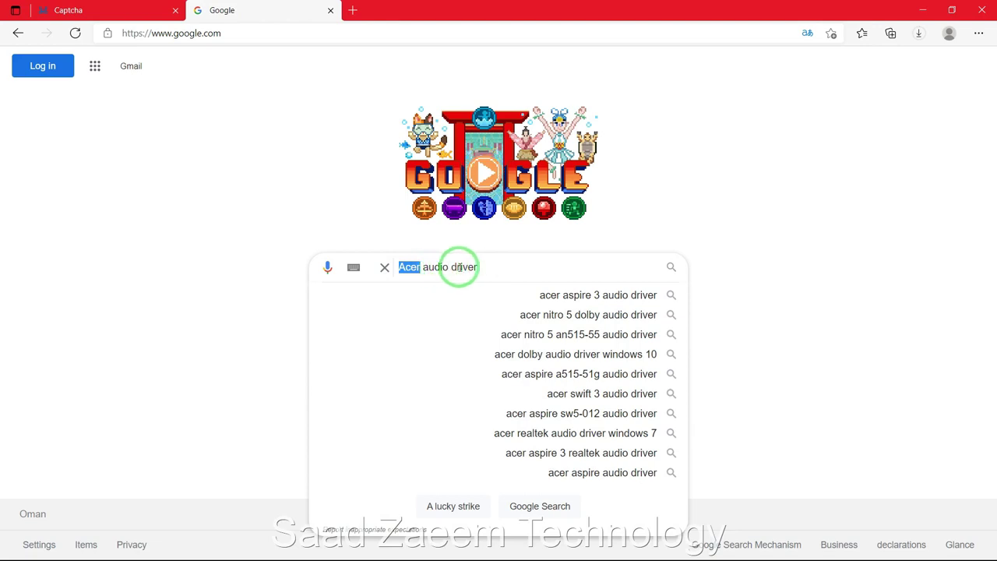
left_click(414, 267)
left_click(485, 270)
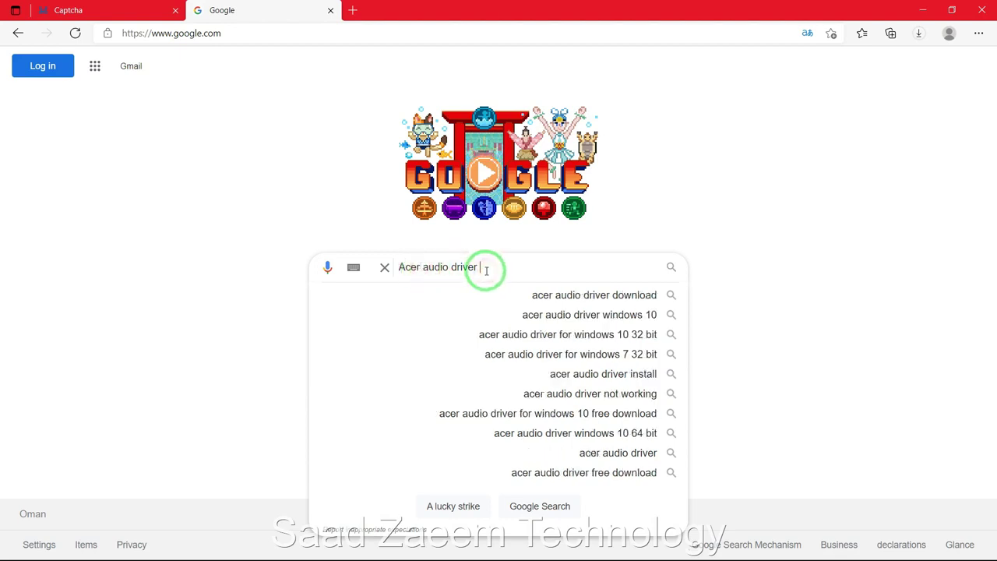
key("Return")
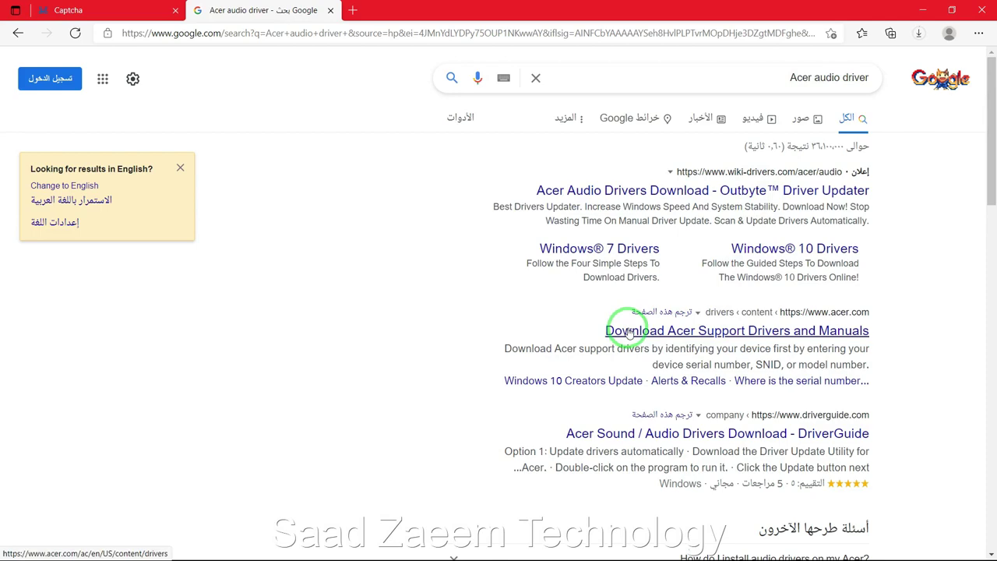
left_click(657, 331)
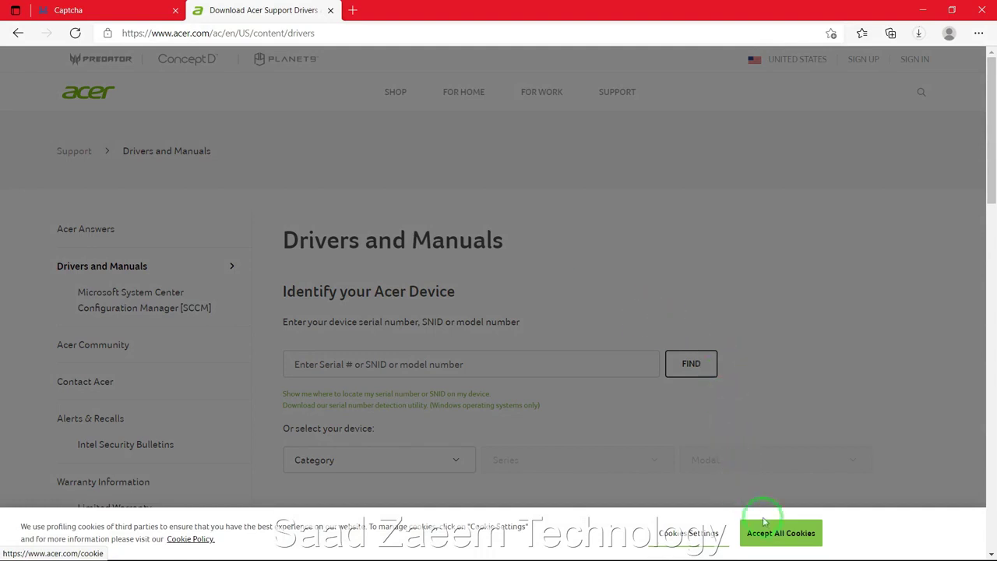
Dismiss the Acer page's cookie notice and search Start for 'cmd'
left_click(766, 529)
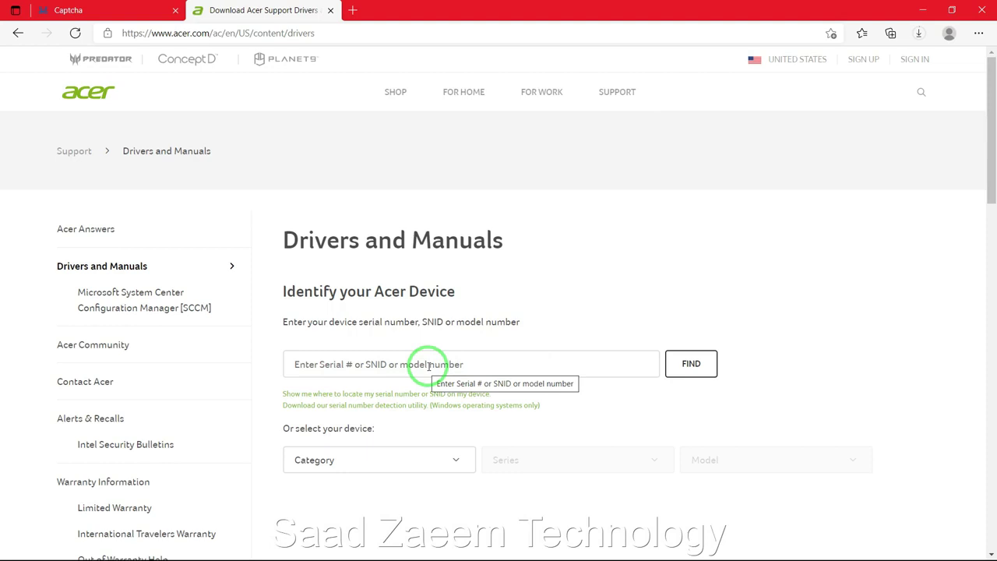
key("super")
type("cmd")
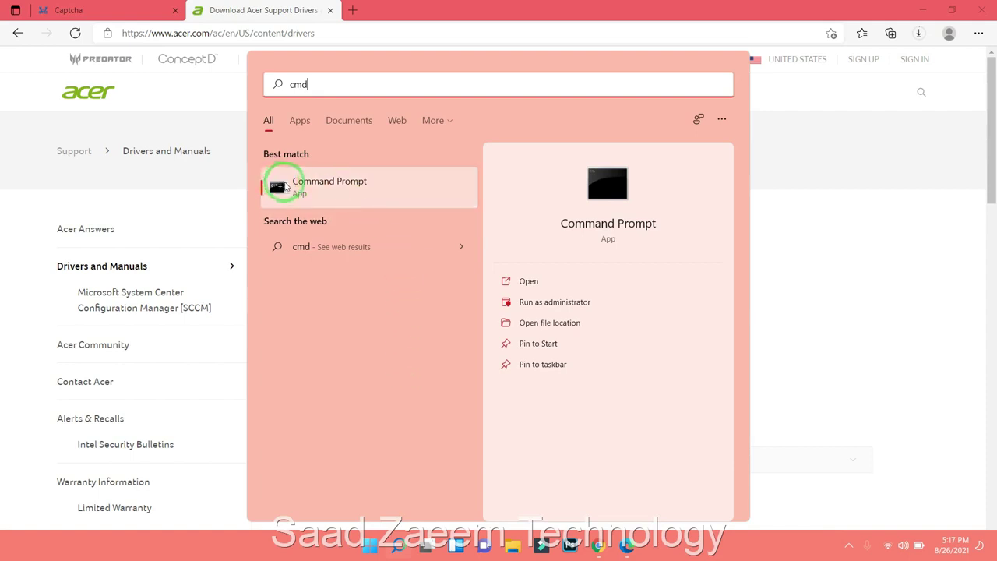
Get the serial number via 'wmic bios get serialnumber' and paste it into Acer's serial field
left_click(346, 182)
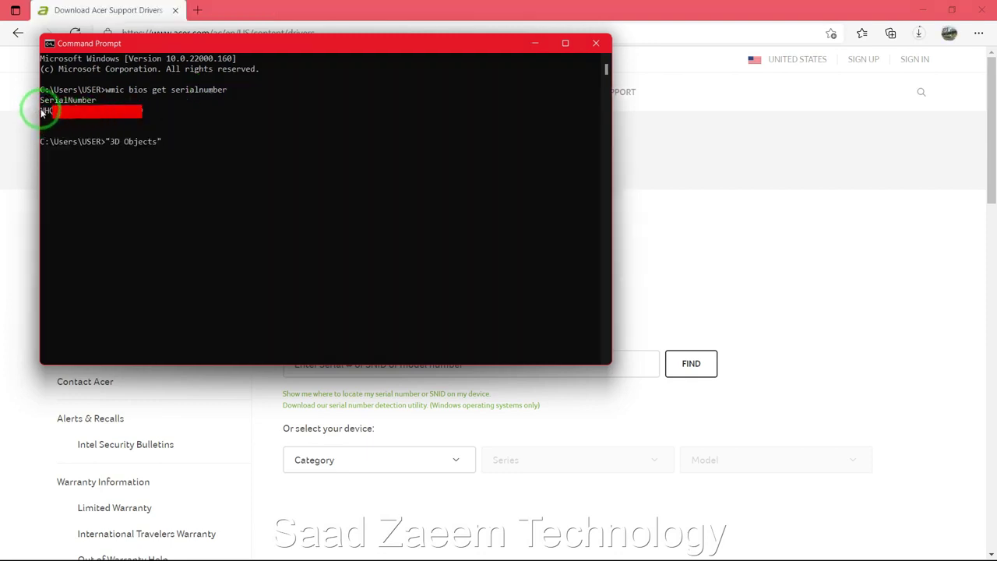
left_click_drag(41, 112, 154, 113)
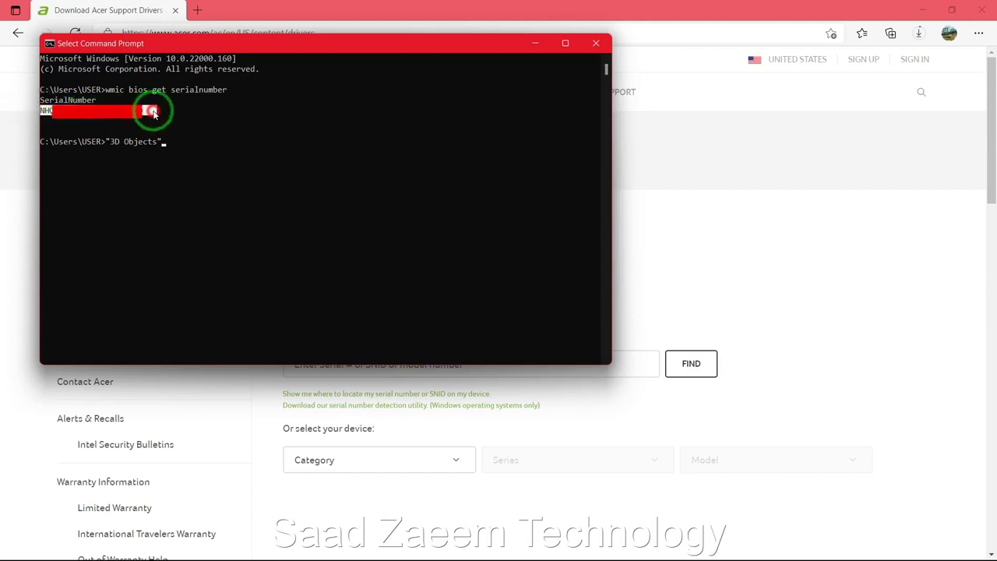
right_click(176, 212)
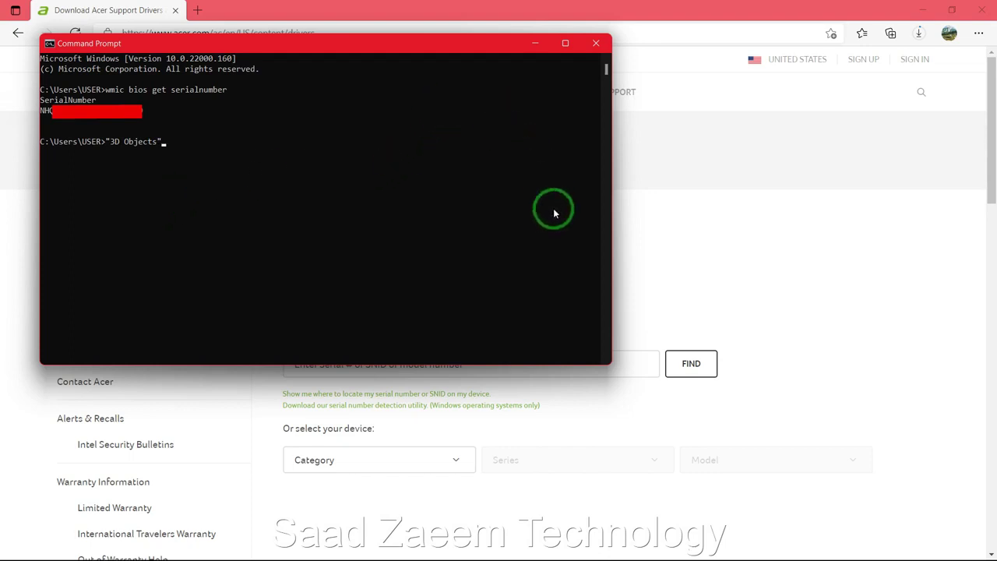
left_click(535, 43)
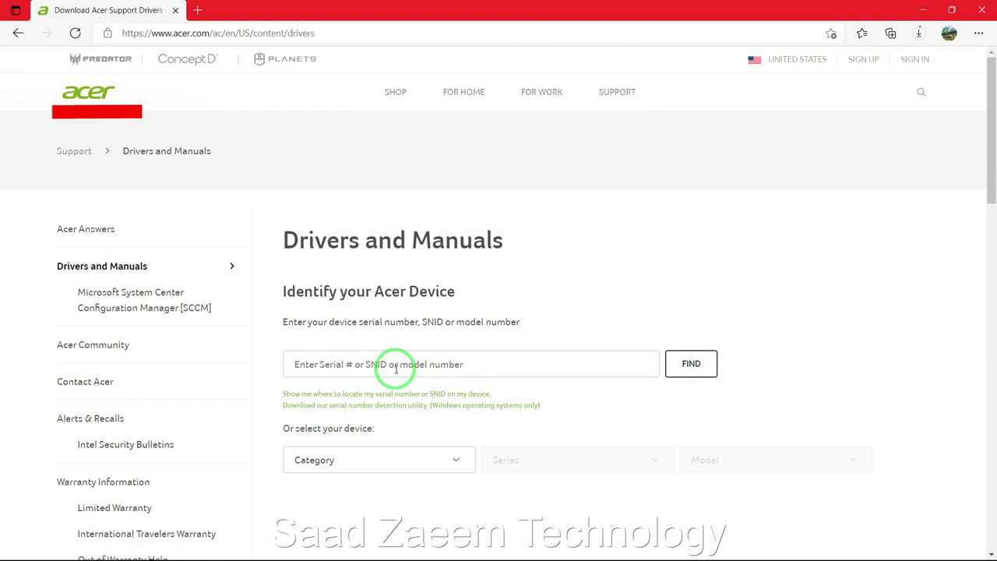
key("ctrl+v")
left_click(685, 403)
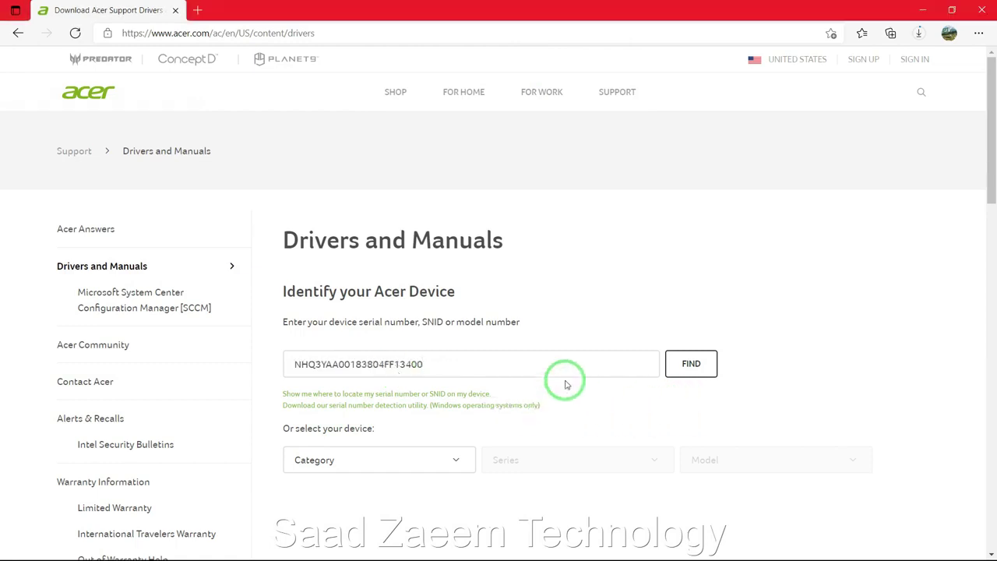
scroll(572, 372, "down", 1)
Look up the Nitro AN515-53 by serial number and confirm Windows 10 64-bit as the OS
left_click(682, 290)
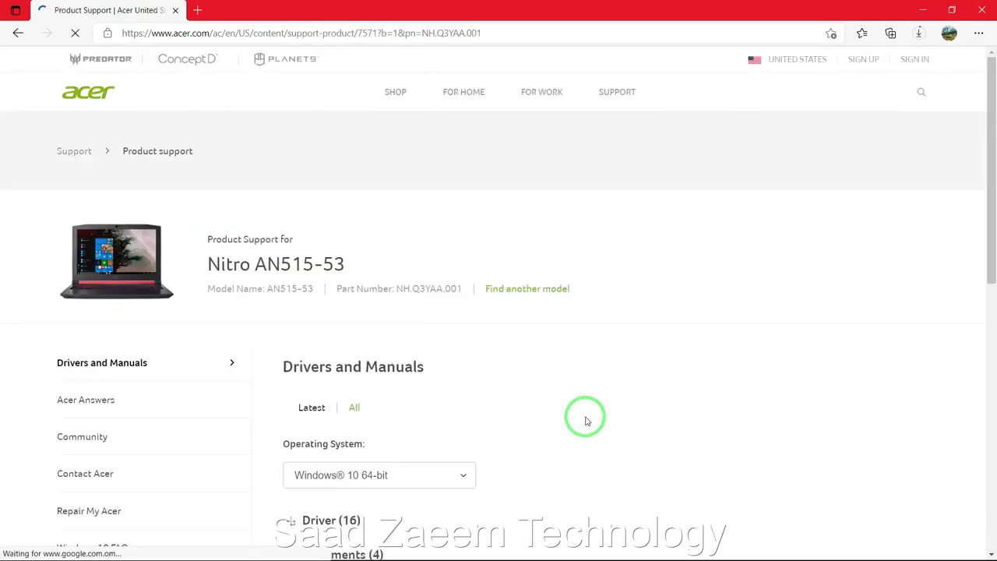
scroll(587, 420, "down", 3)
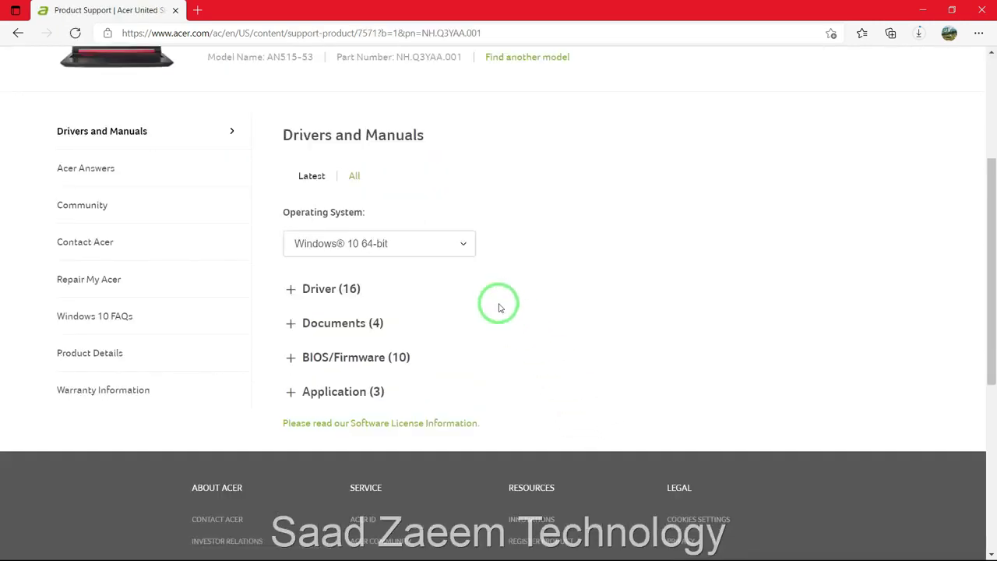
left_click(464, 246)
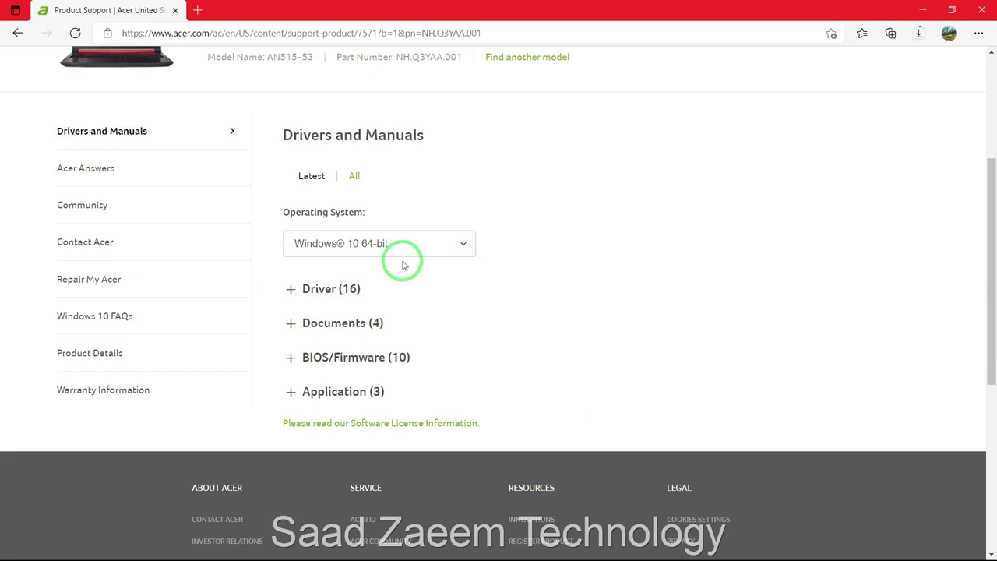
Expand the Driver (16) list and download Realtek Audio Driver 6.0.1.8366
left_click(305, 288)
scroll(311, 292, "down", 1)
scroll(313, 288, "down", 1)
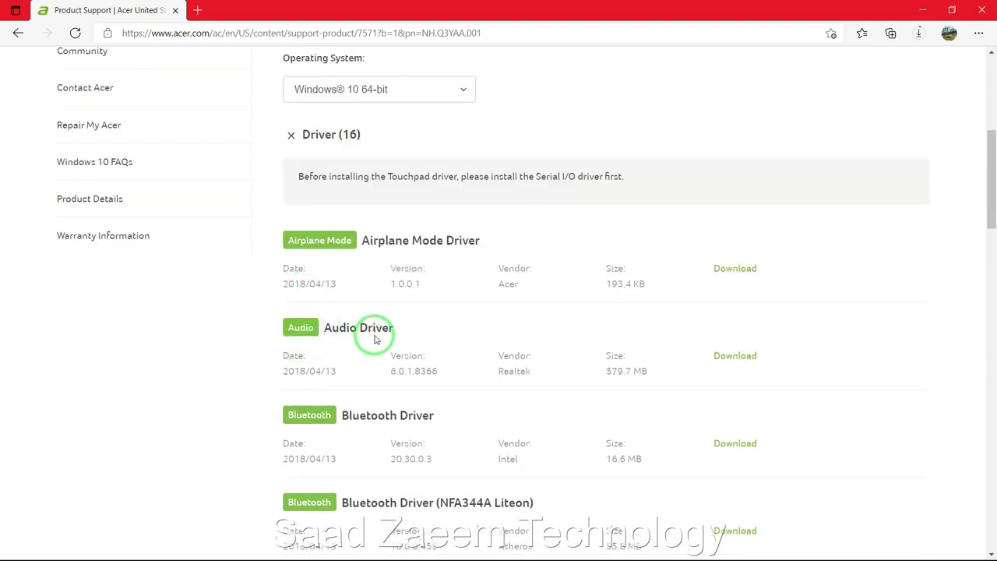
left_click(501, 372)
left_click_drag(501, 372, 534, 372)
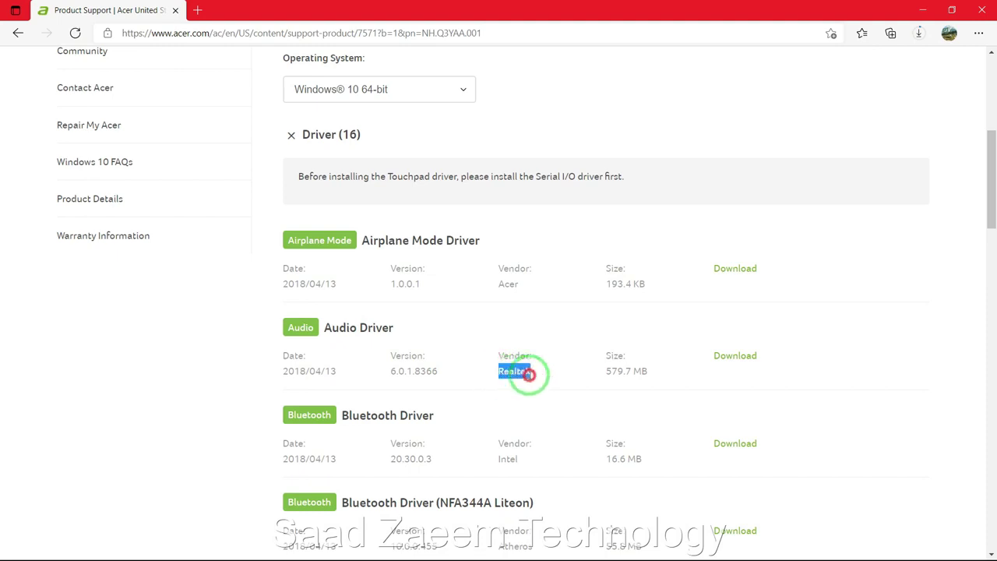
left_click(549, 372)
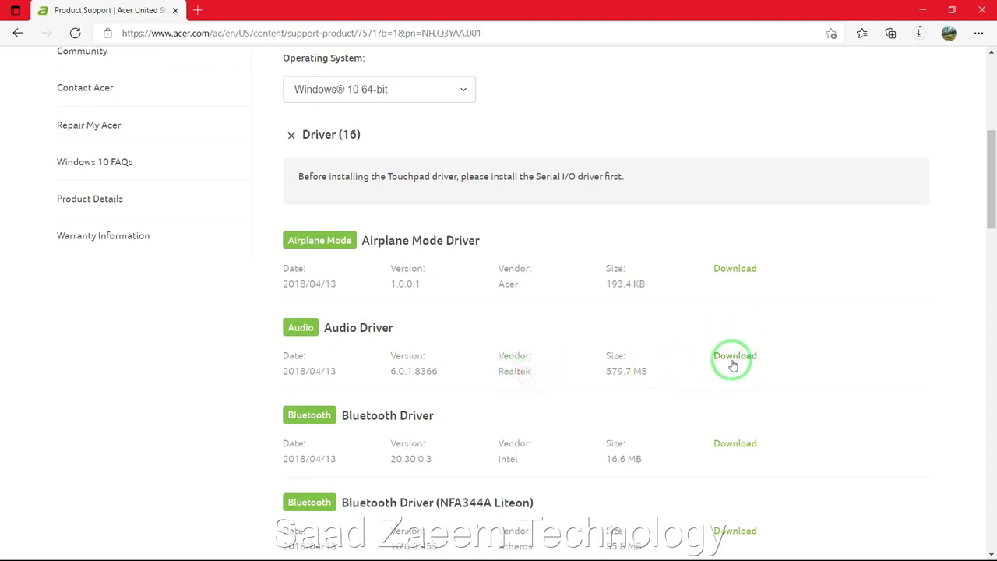
left_click(736, 361)
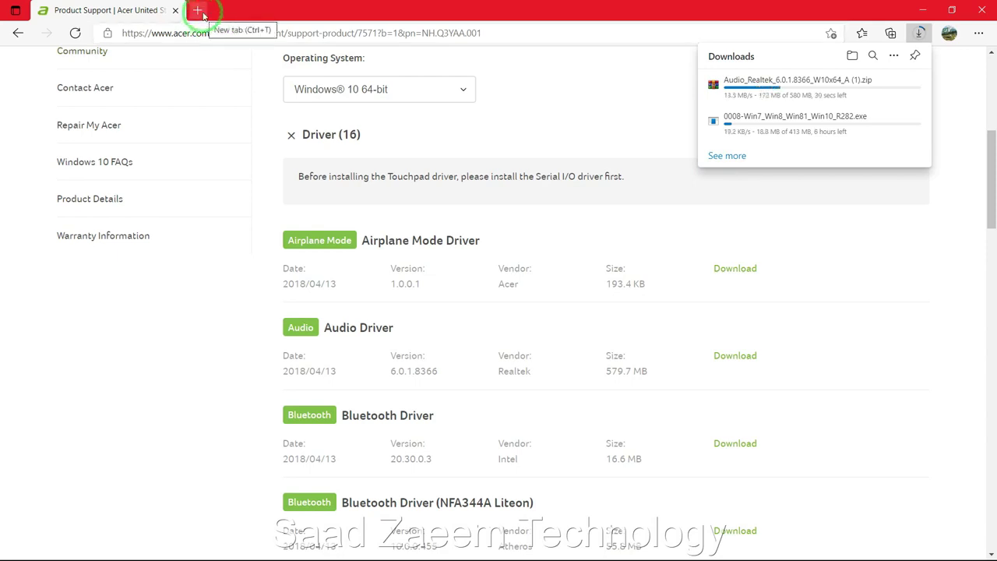
In a new tab, open Dell US Drivers & Downloads from the 'dell audio drivers' search
left_click(199, 11)
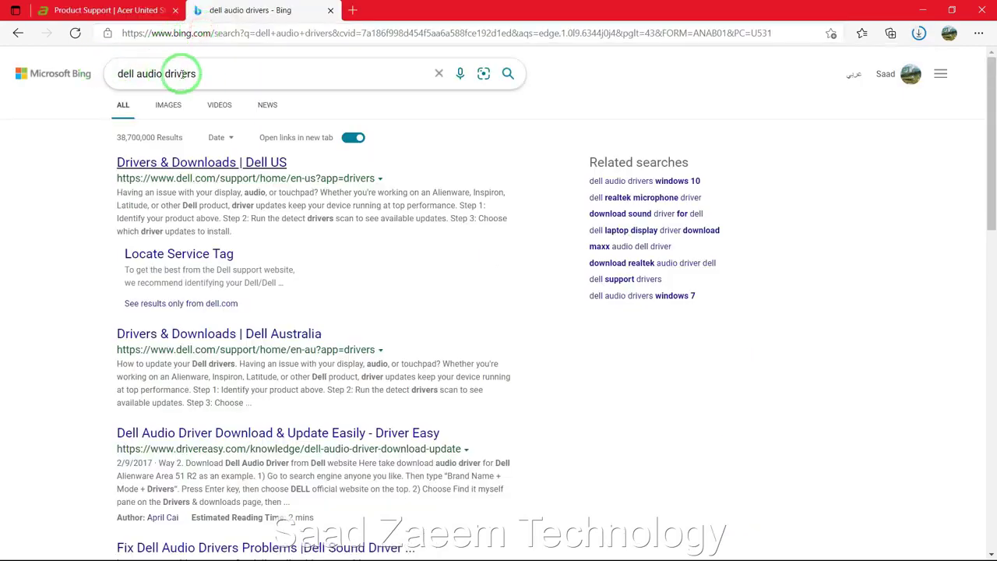
left_click_drag(196, 73, 117, 73)
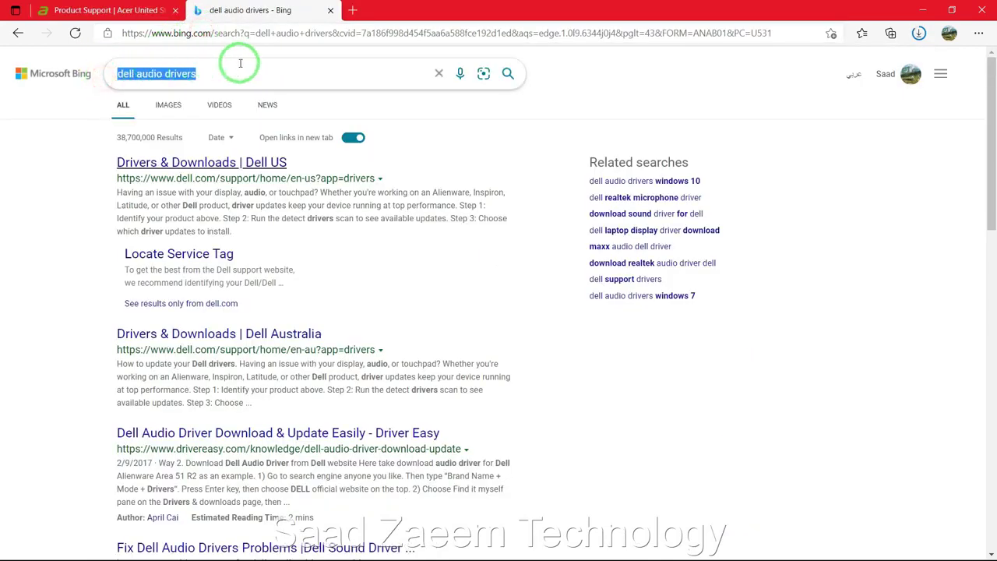
left_click(175, 160)
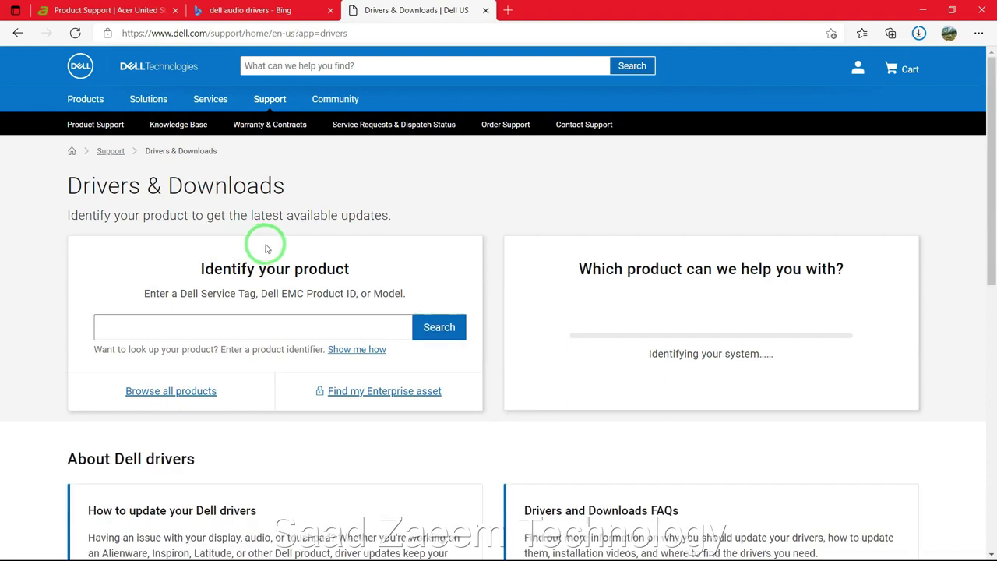
scroll(262, 242, "down", 2)
left_click(141, 247)
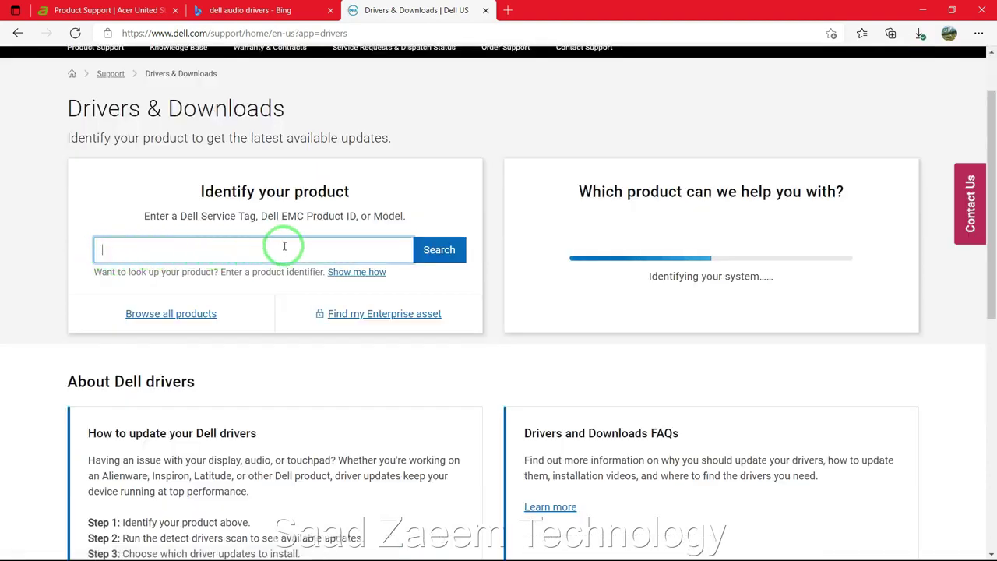
left_click(106, 11)
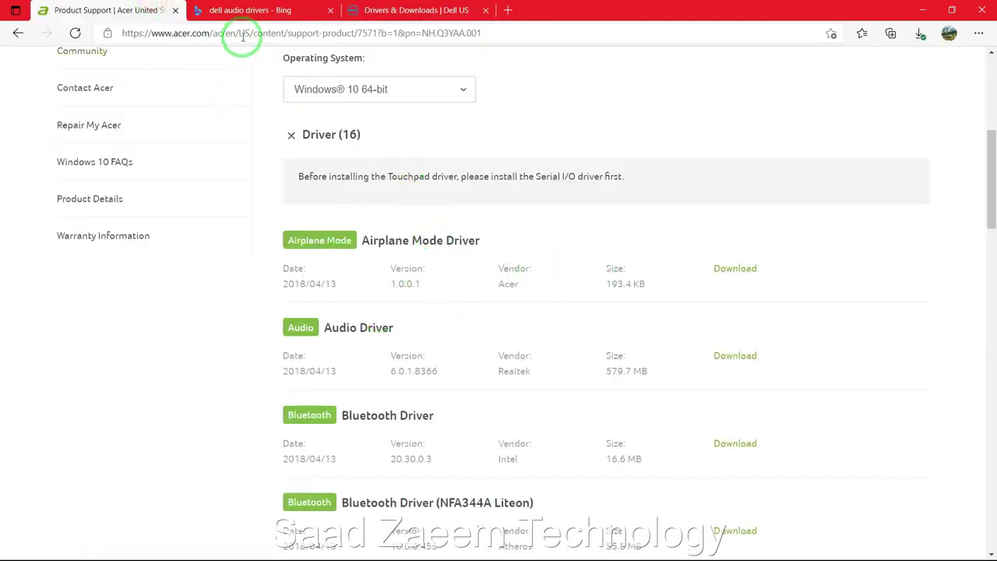
Change the search query from dell to hp, then lenovo, and return to the Acer driver list
left_click(257, 11)
left_click(136, 74)
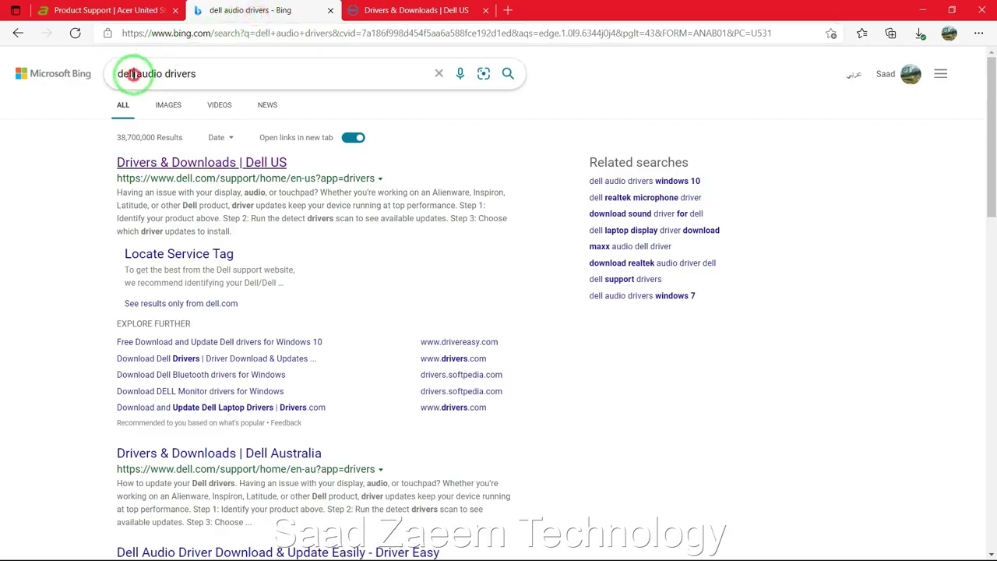
key("BackSpace")
key("BackSpace")
key("BackSpace")
key("BackSpace")
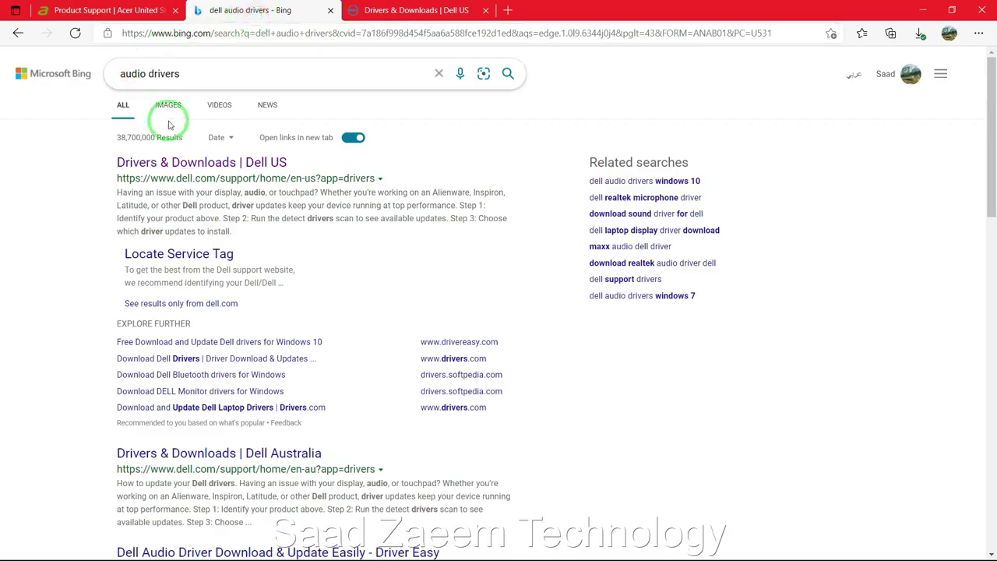
type("hp")
key("BackSpace")
key("BackSpace")
type("lenovo")
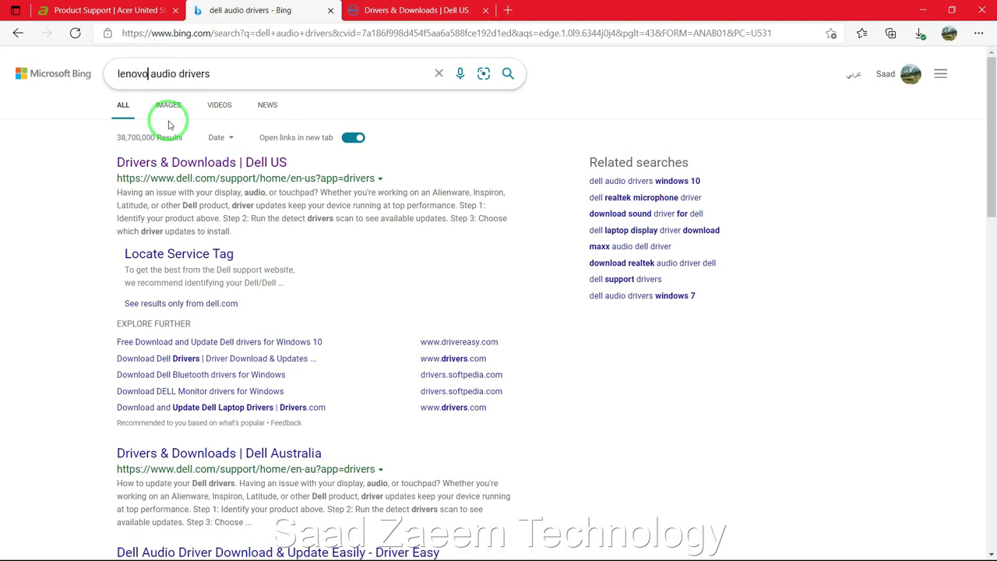
left_click(109, 10)
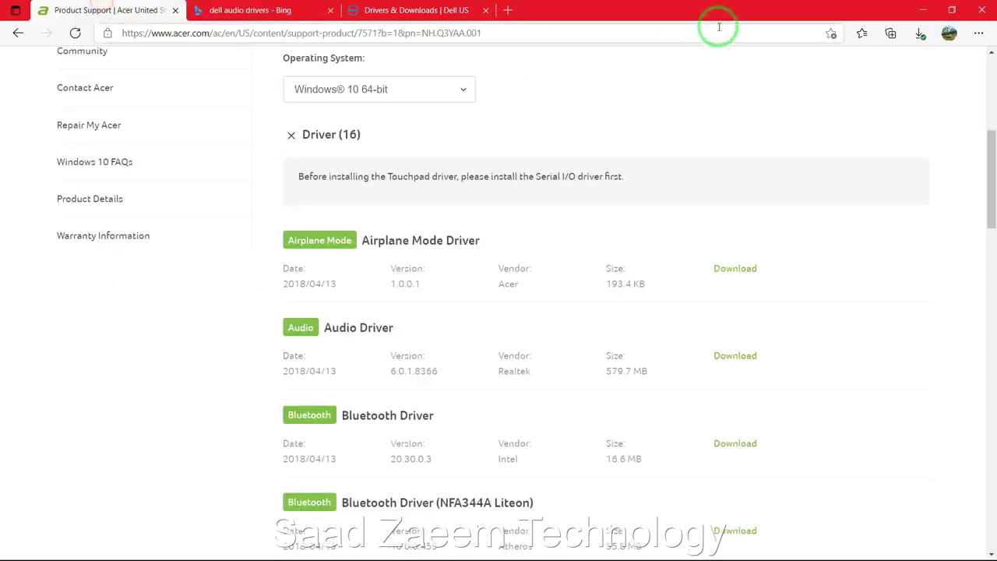
Open the downloaded Audio_Realtek_6.0.1.8366_W10x64 zip in WinRAR and dismiss the license reminder
left_click(920, 34)
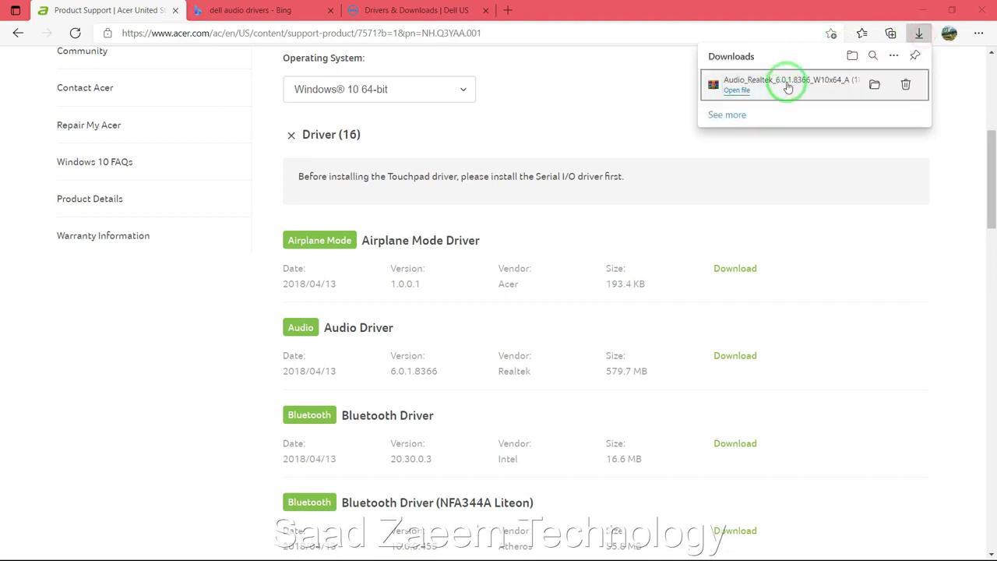
left_click(733, 92)
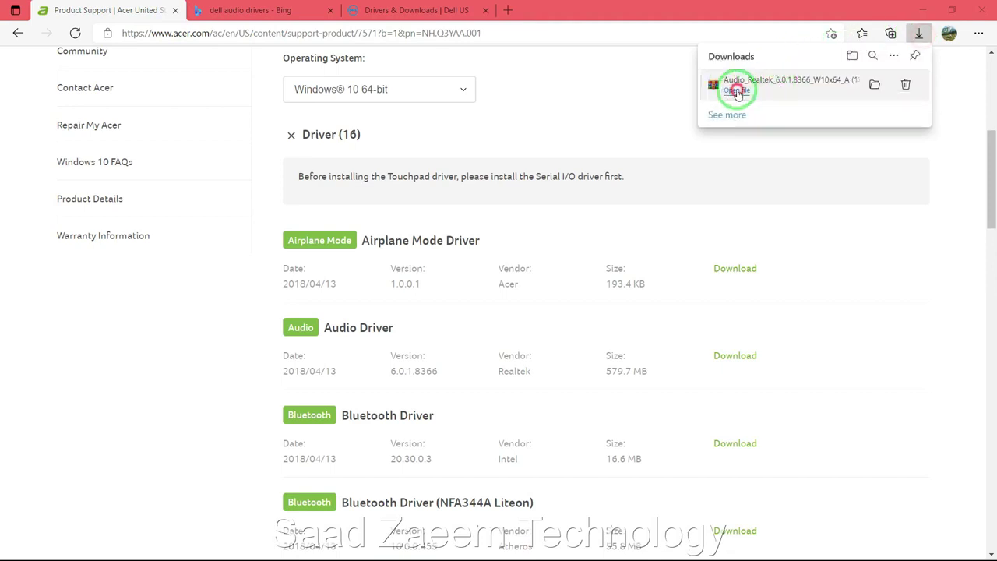
double_click(238, 158)
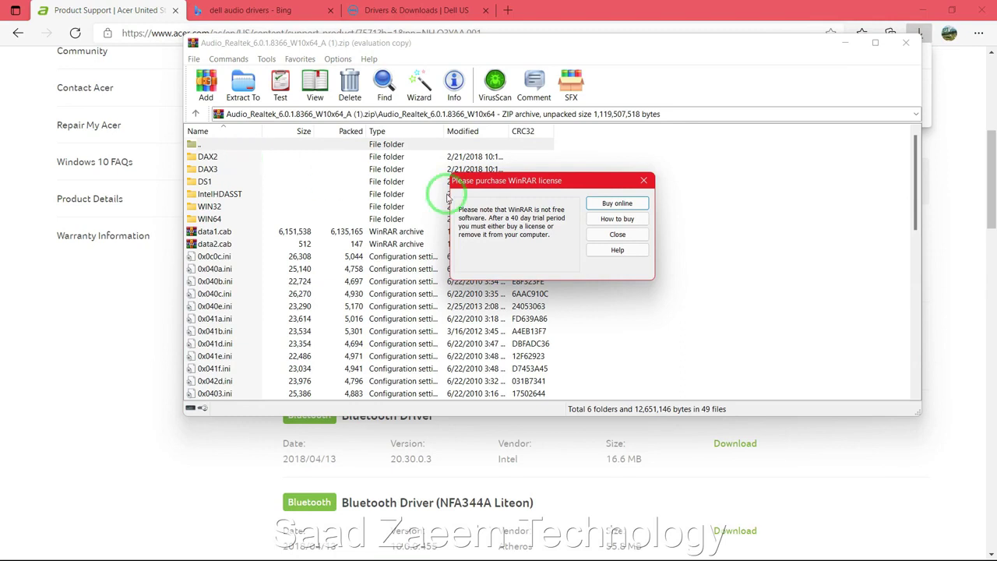
left_click(624, 236)
key("BackSpace")
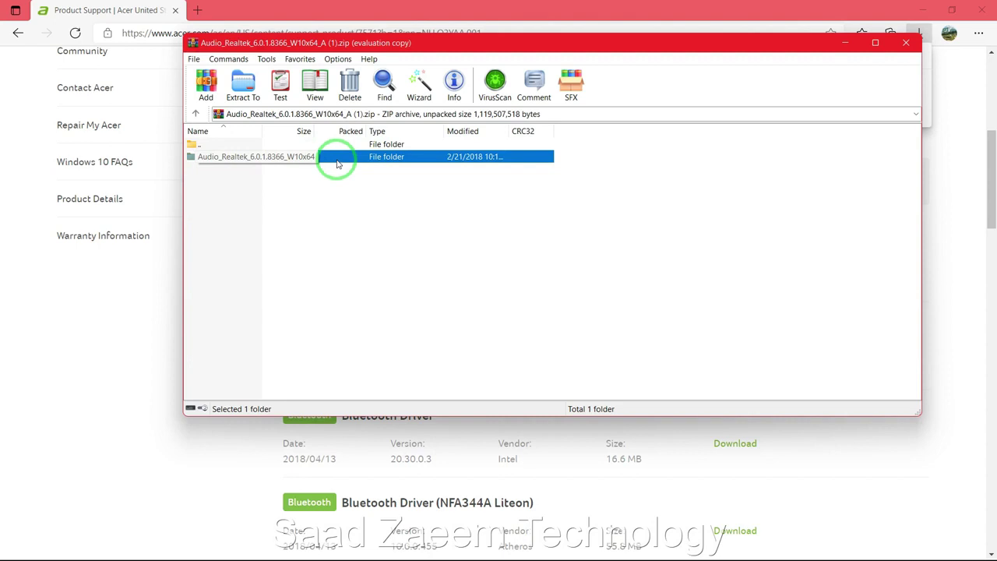
Go into the Audio_Realtek driver folder and launch Setup.exe
double_click(337, 164)
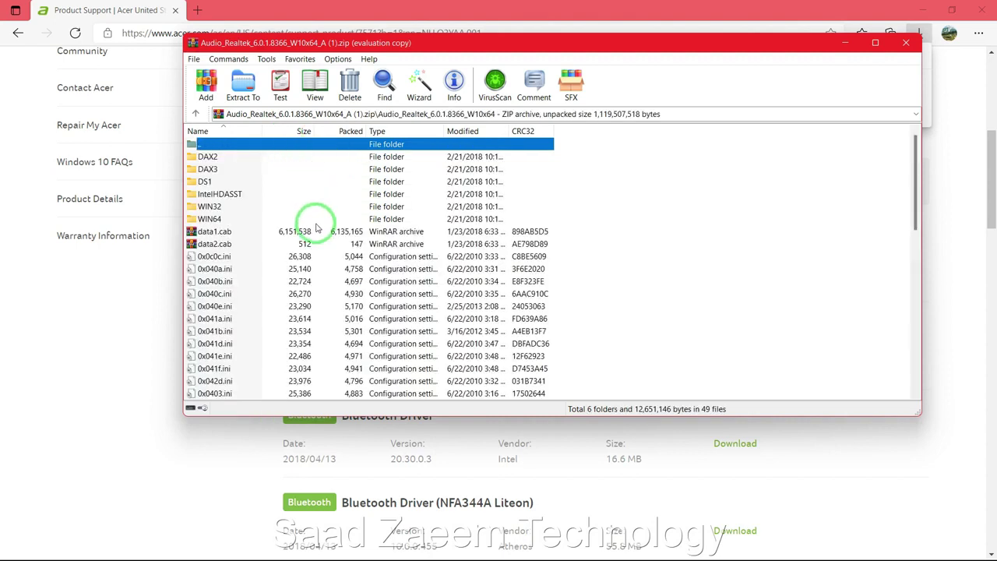
scroll(316, 227, "down", 10)
scroll(312, 236, "down", 2)
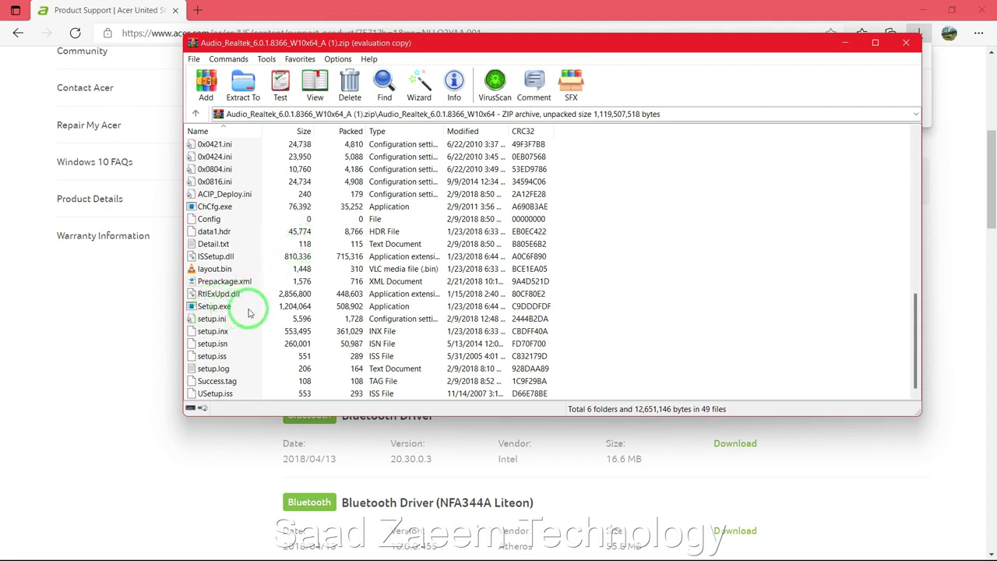
left_click(385, 308)
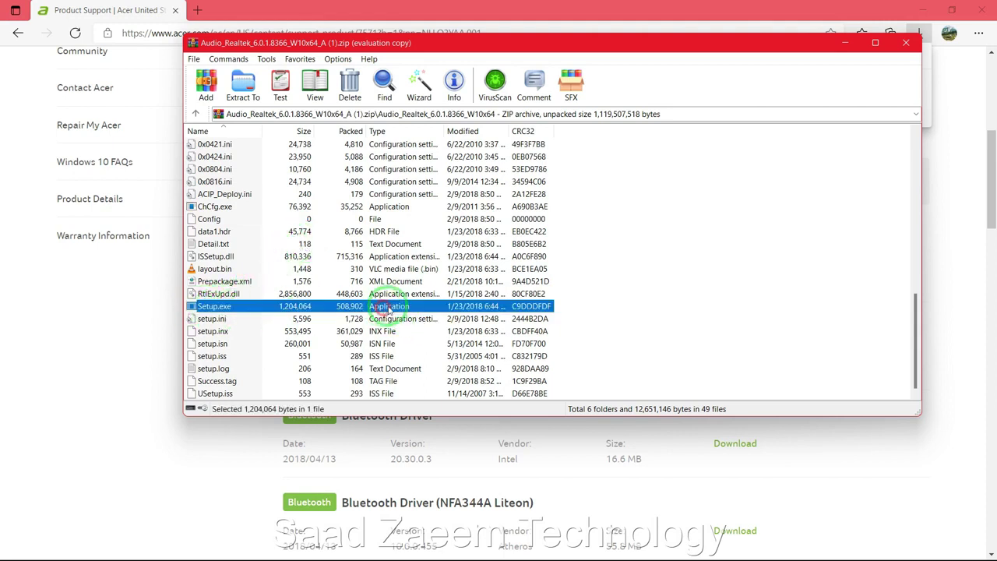
double_click(218, 306)
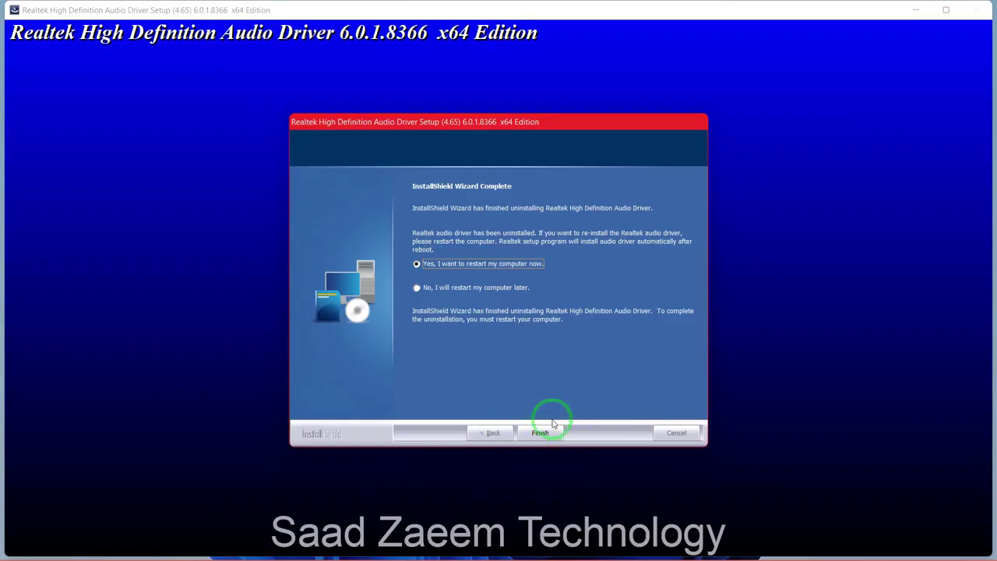
Take the Realtek setup through the uninstall, driver reinstall and final Finish with restart chosen
left_click(539, 433)
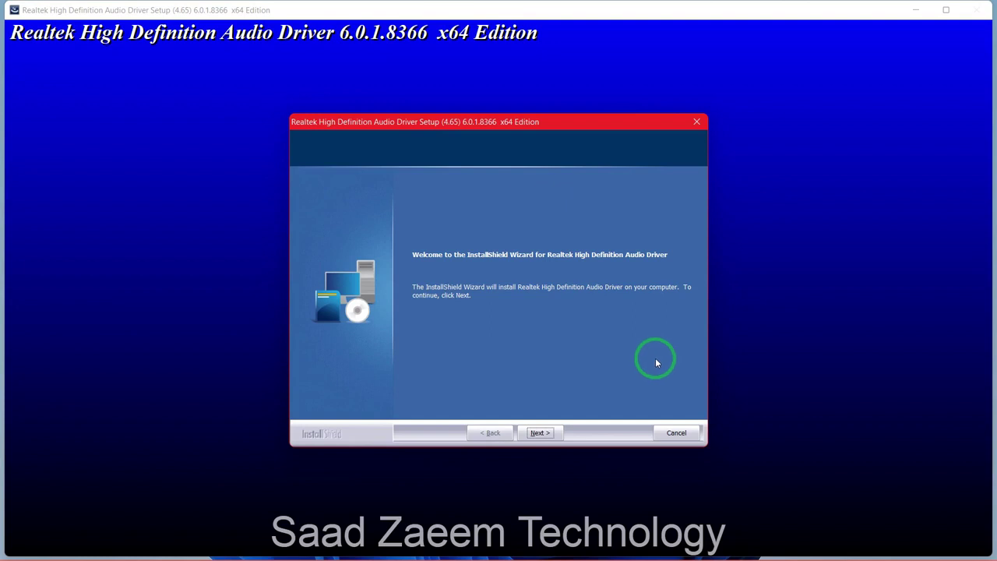
left_click(536, 431)
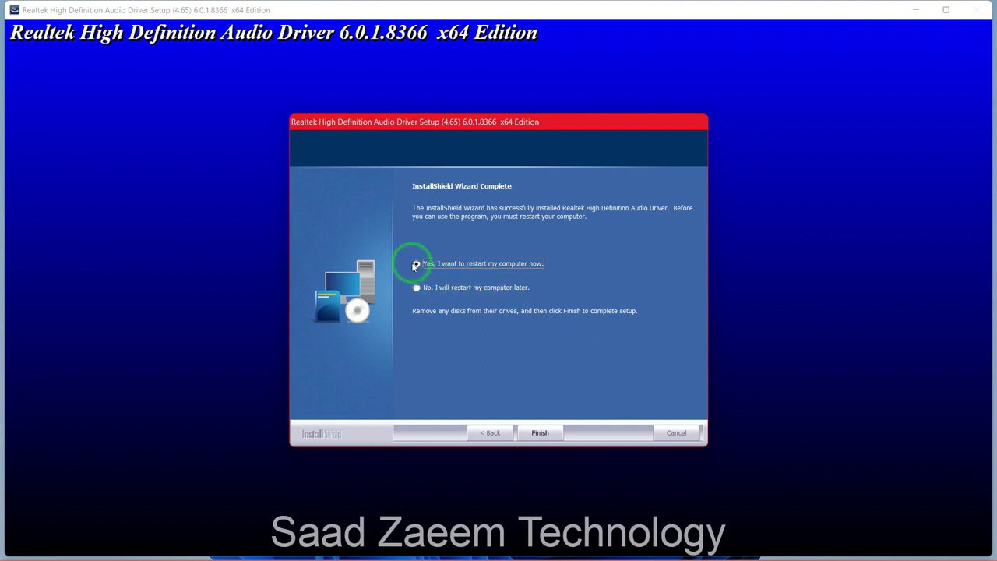
left_click(547, 434)
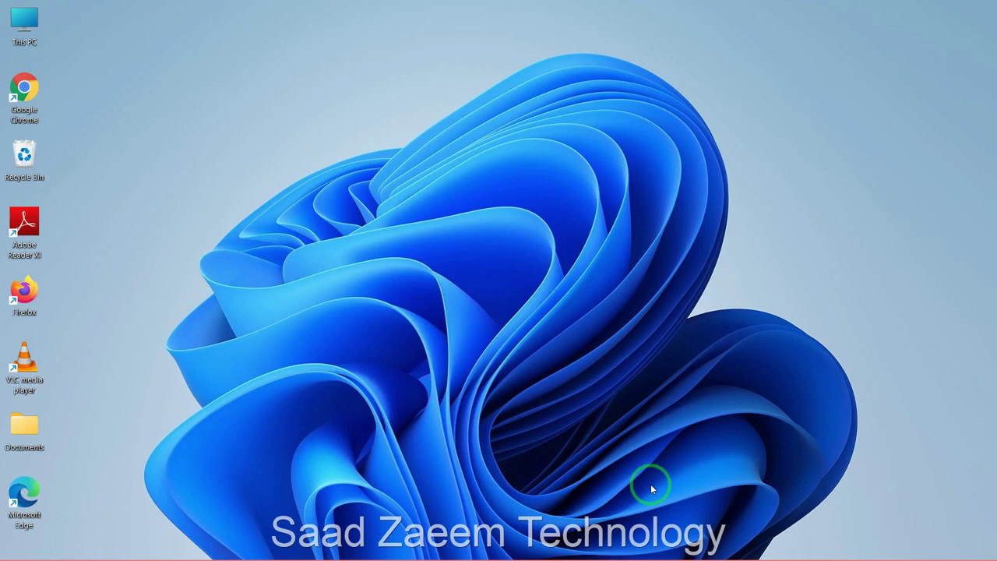
key("super")
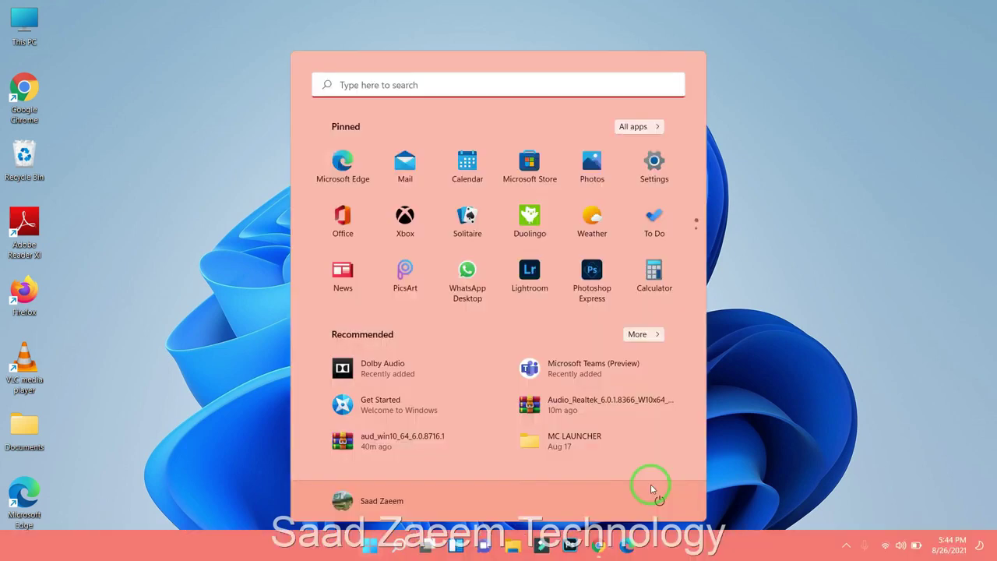
type("devi")
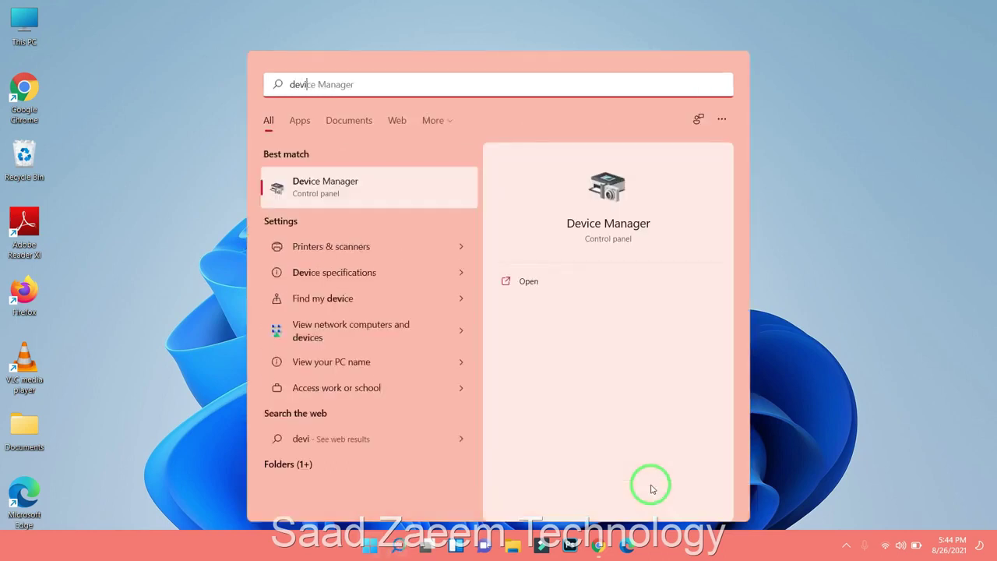
key("Return")
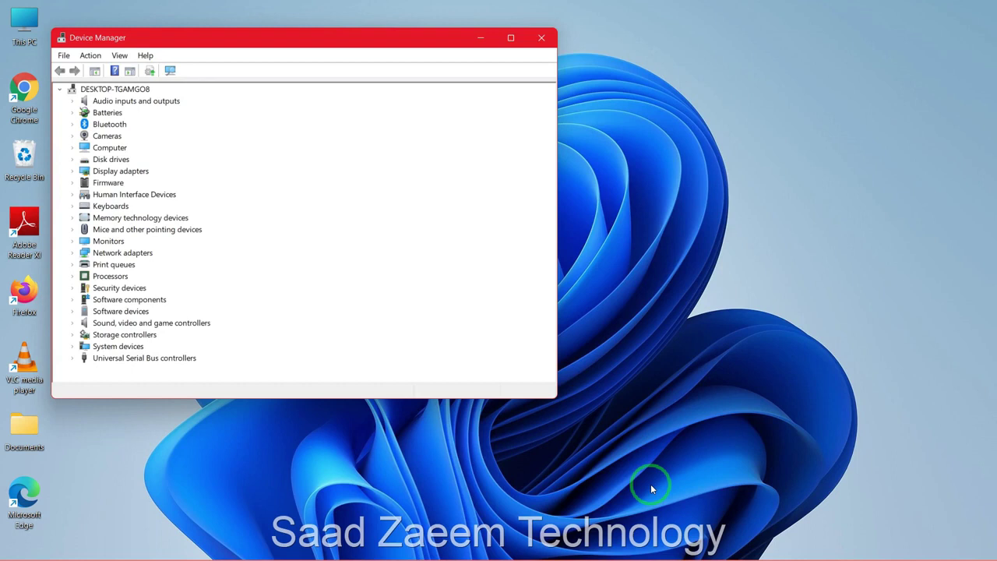
left_click(75, 324)
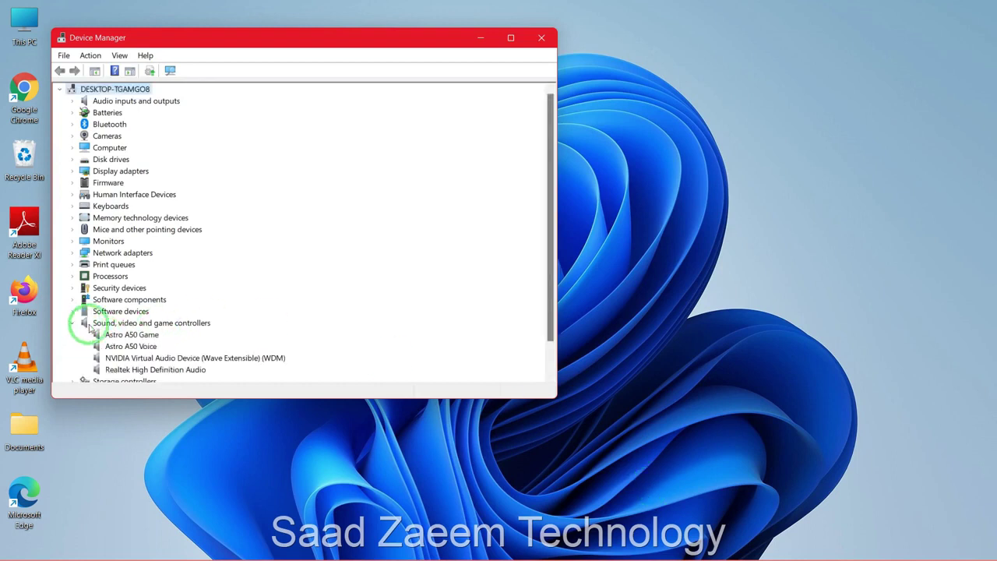
left_click(144, 371)
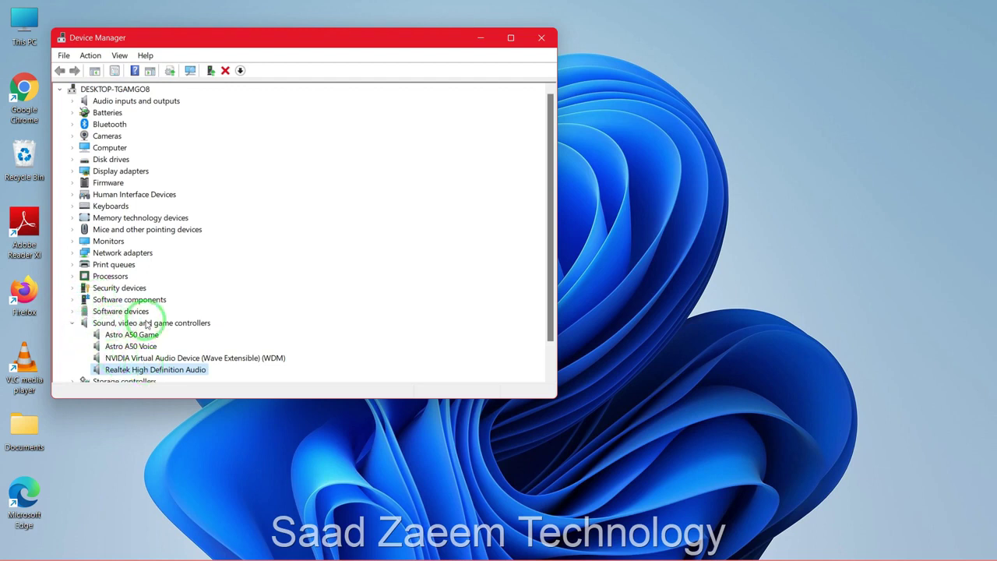
scroll(155, 311, "down", 1)
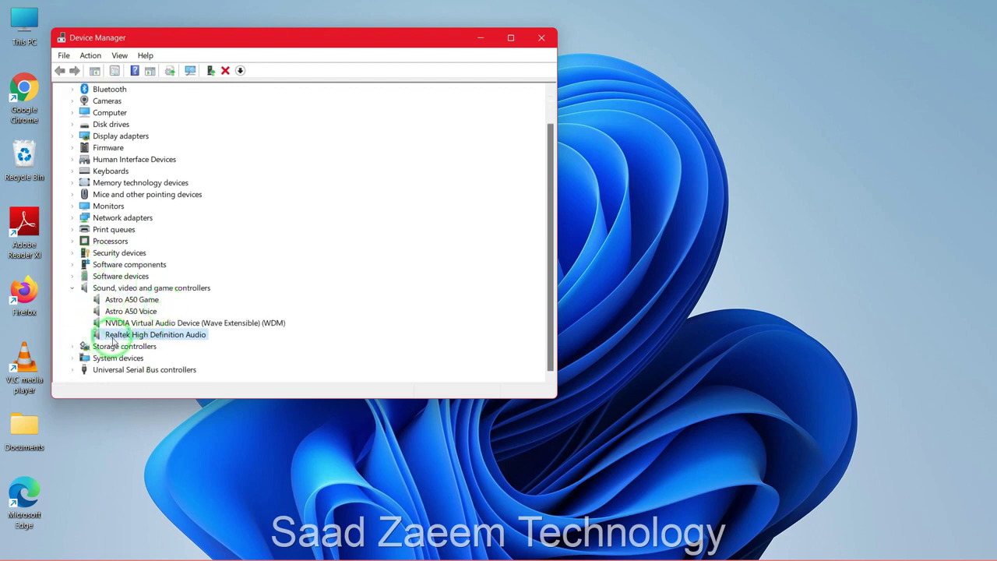
right_click(168, 335)
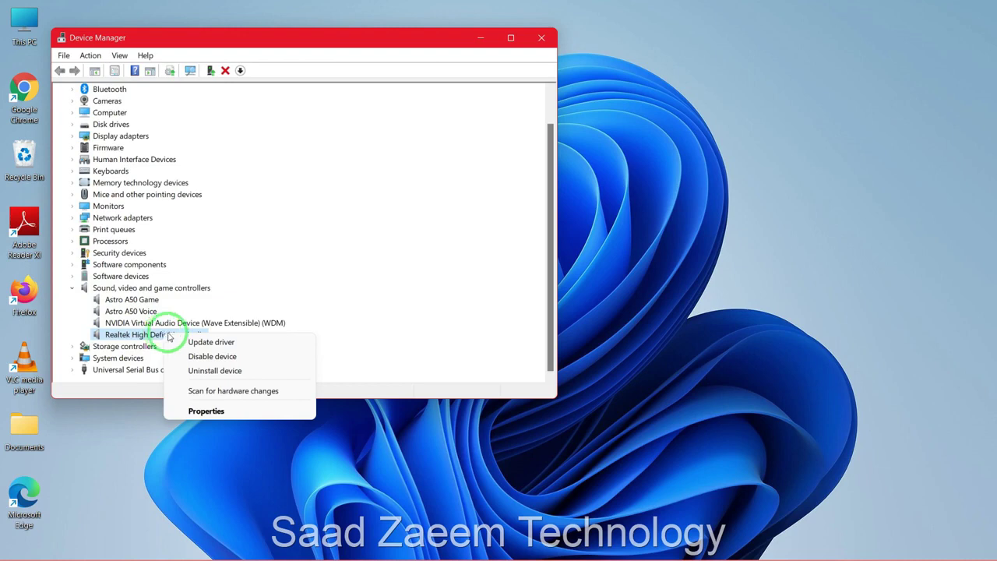
left_click(209, 411)
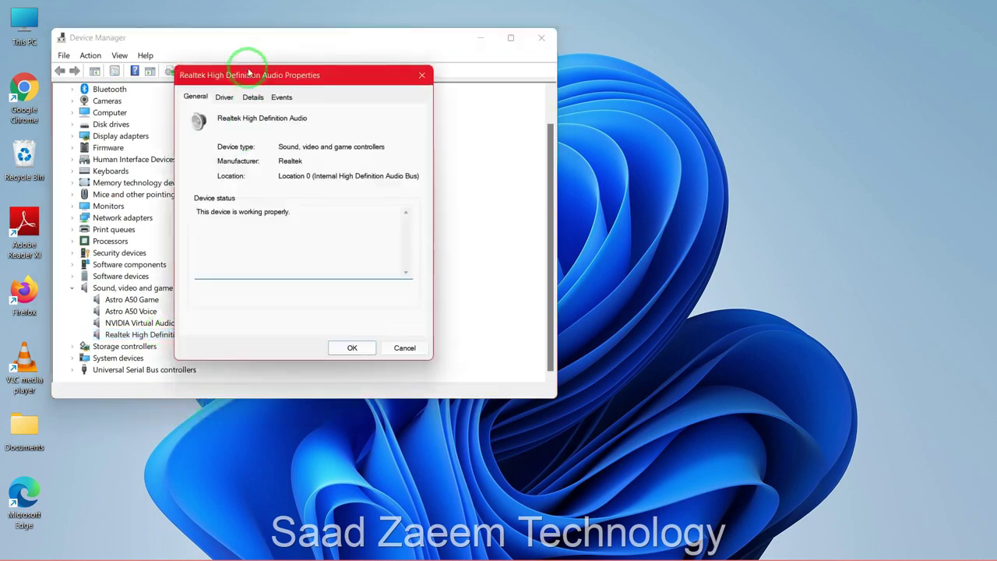
left_click(224, 97)
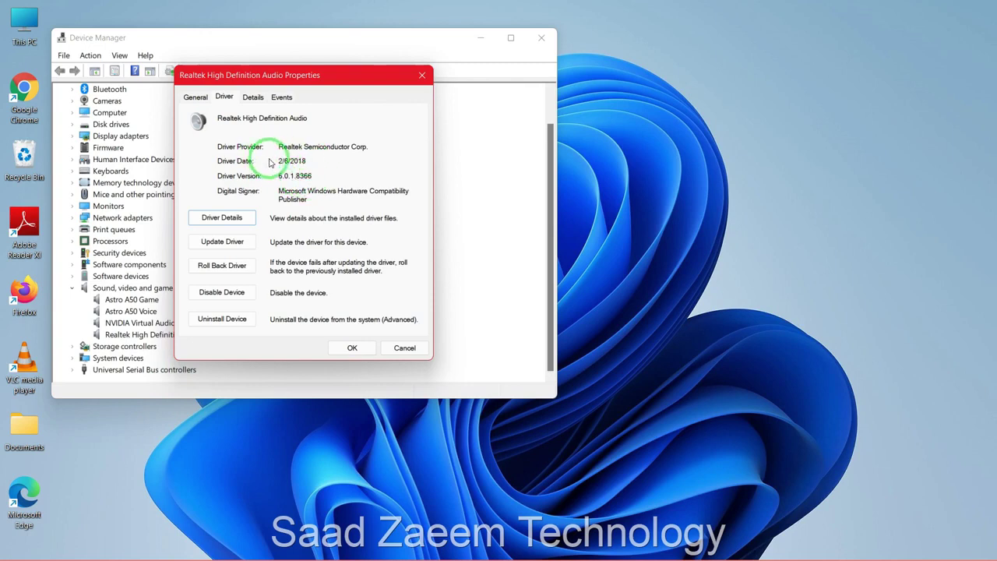
left_click_drag(278, 160, 316, 162)
left_click(318, 164)
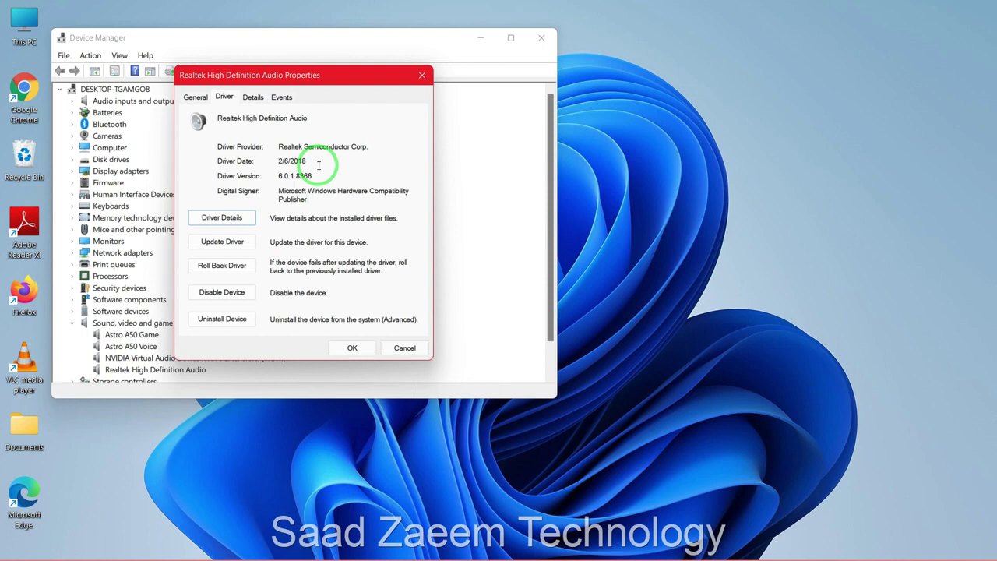
left_click(348, 348)
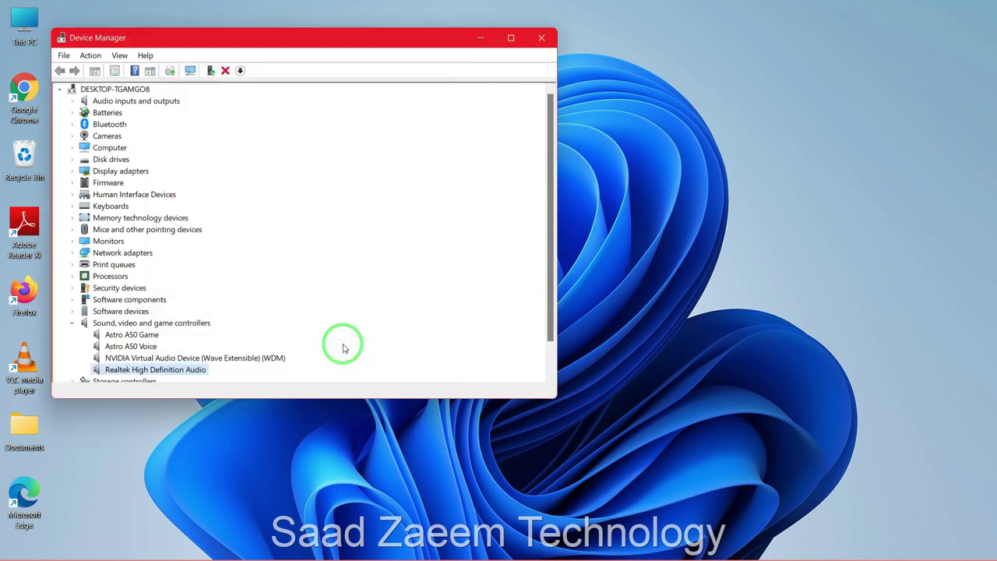
left_click(542, 39)
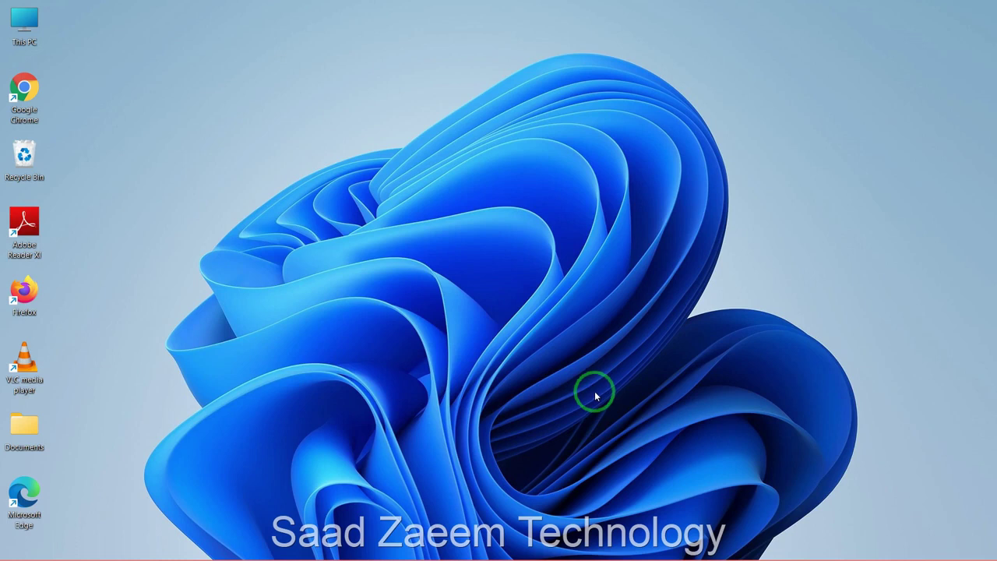
key("super")
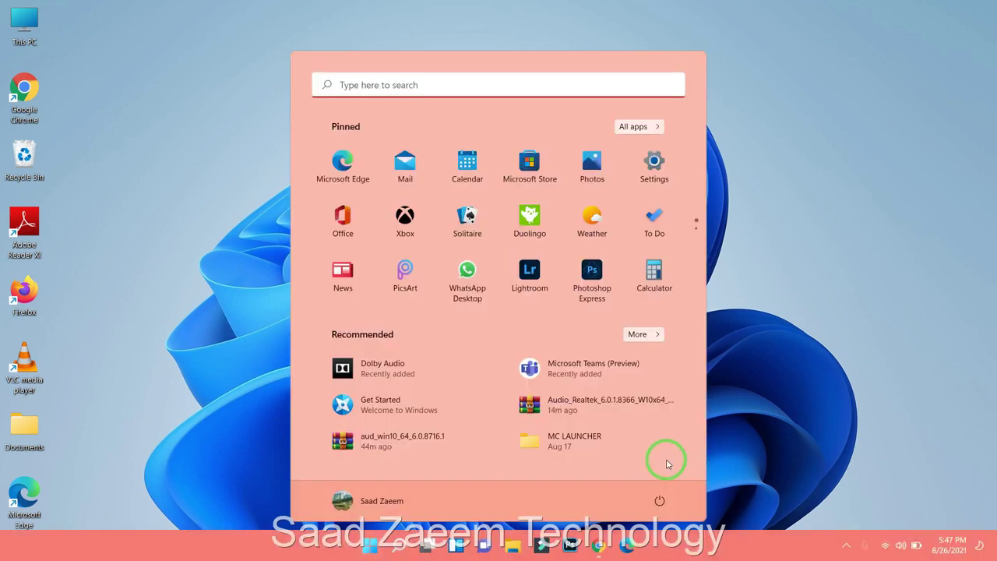
type("con")
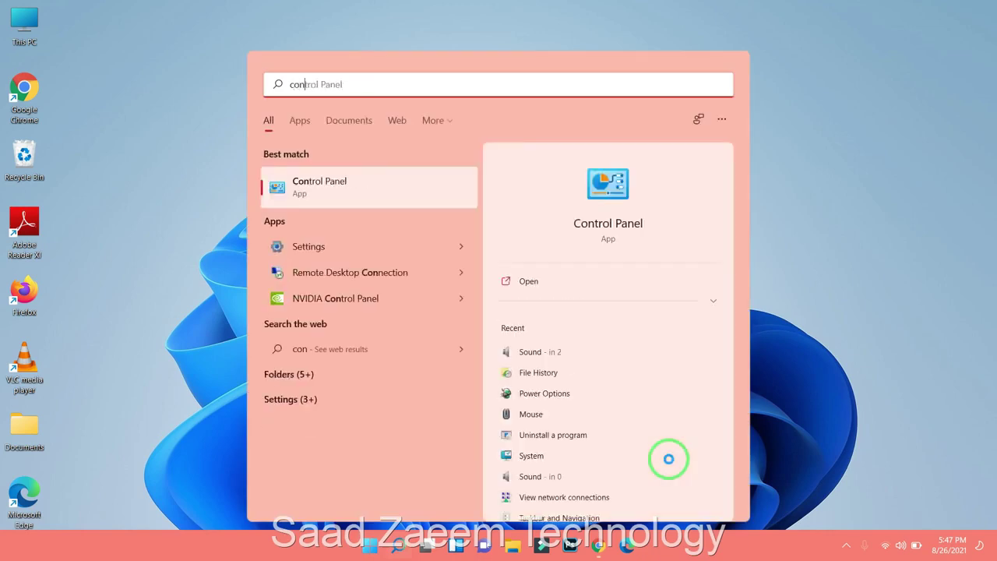
key("Return")
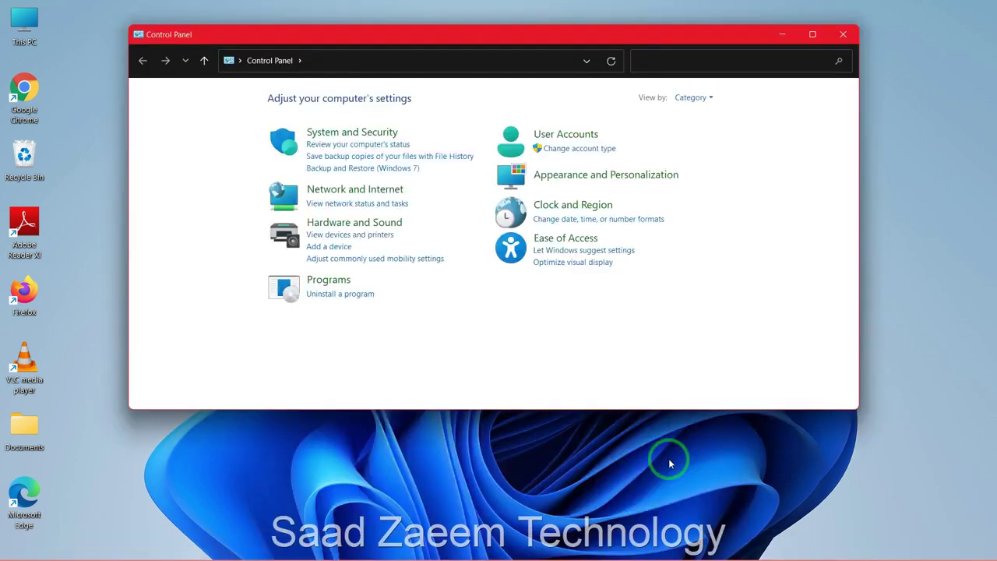
left_click(329, 296)
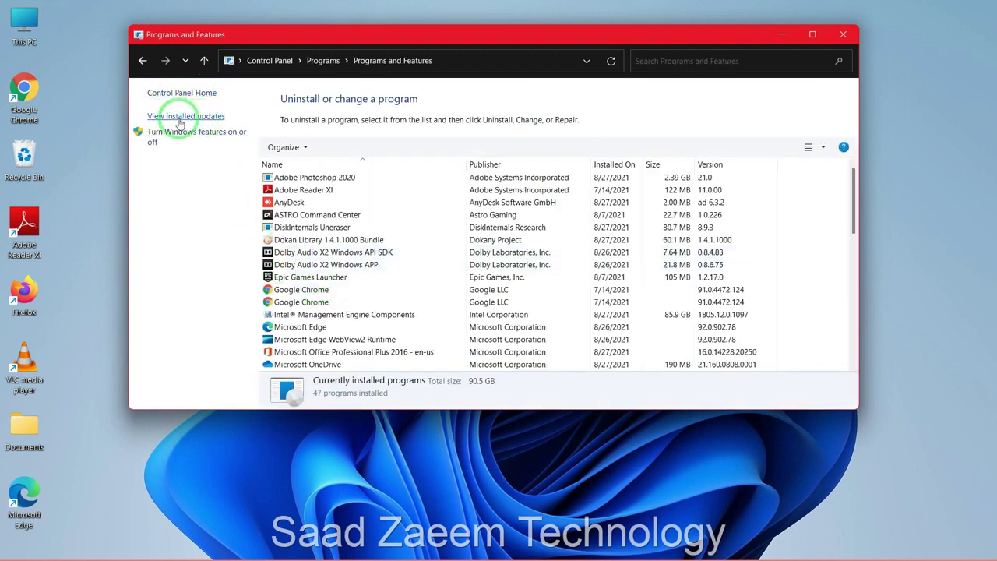
left_click(207, 117)
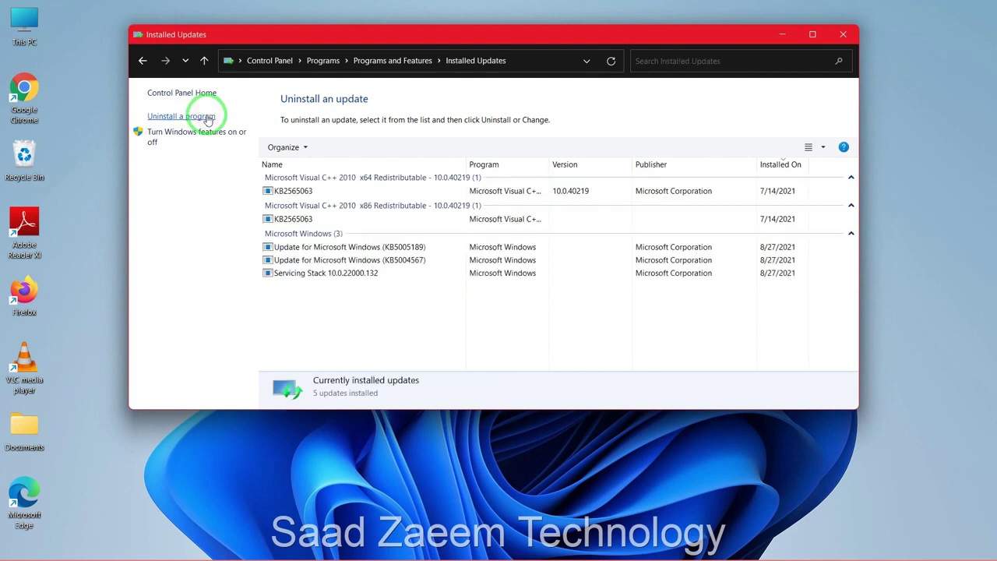
left_click(368, 192)
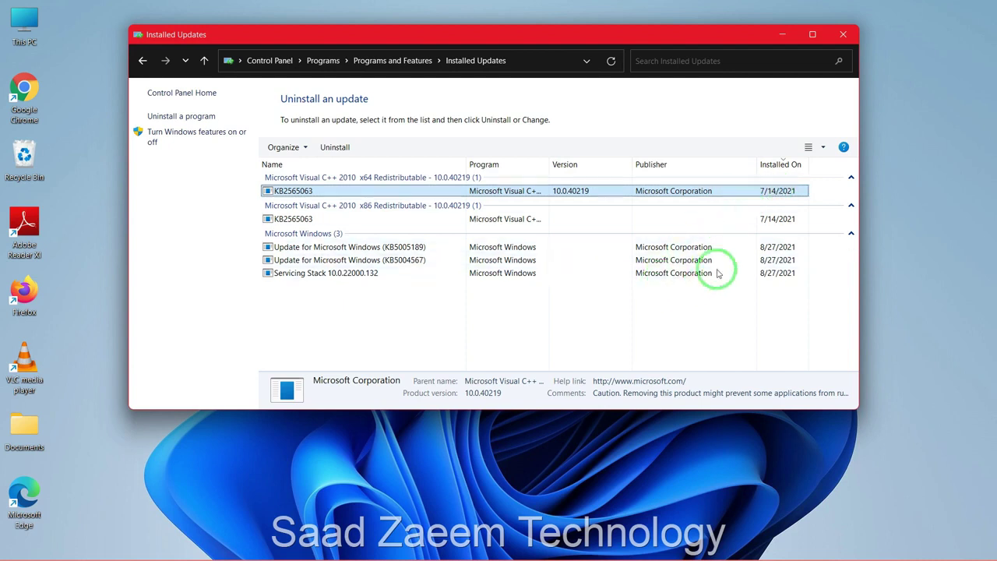
left_click(753, 304)
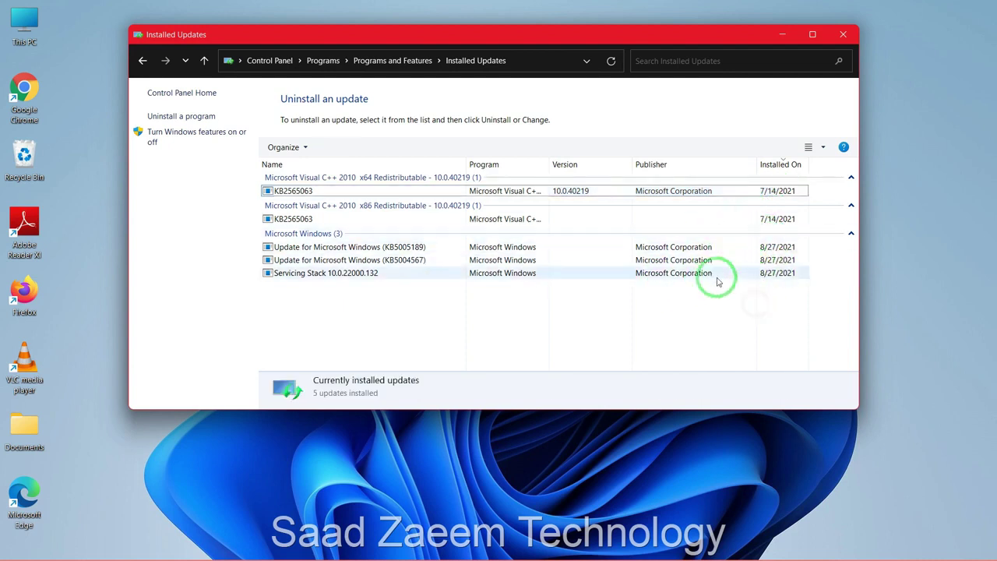
left_click(407, 247)
left_click(334, 148)
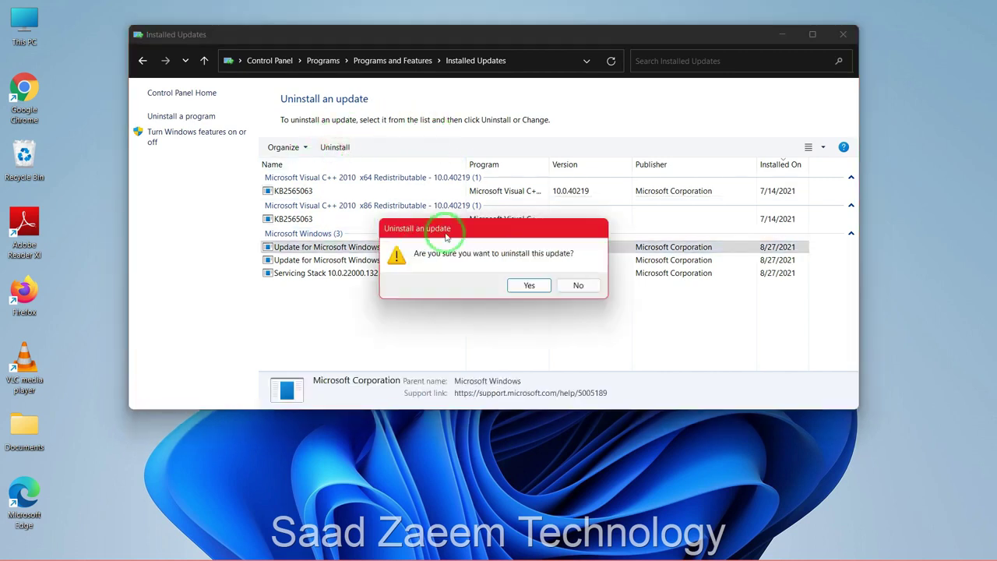
left_click(577, 285)
left_click(545, 305)
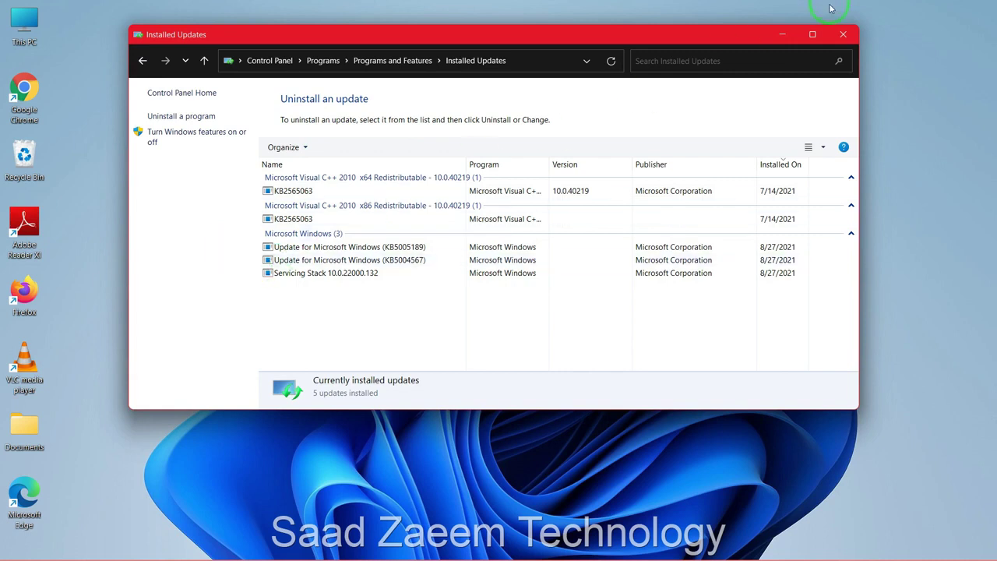
left_click(843, 34)
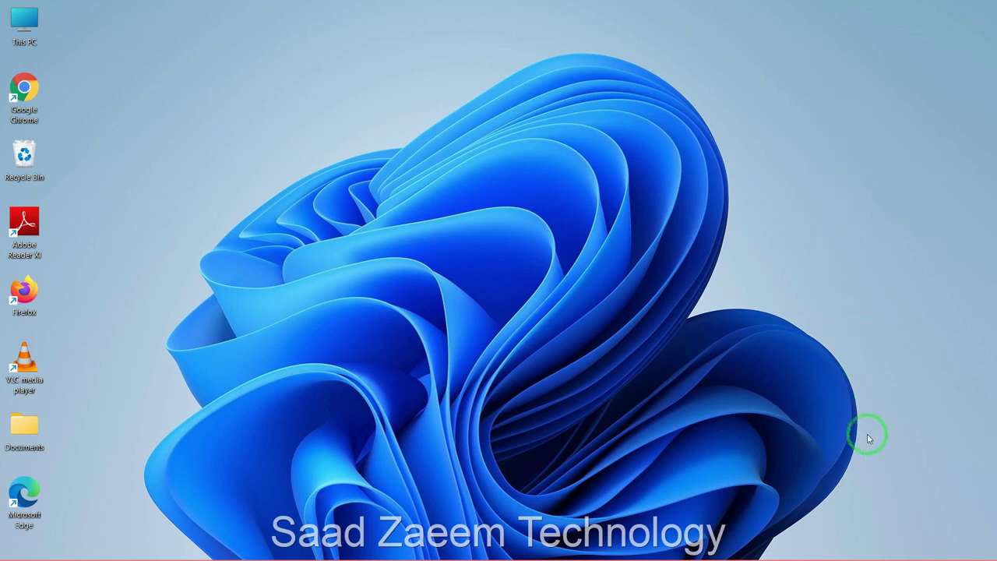
Open System > Sound settings from the volume tray icon
key("super")
right_click(898, 544)
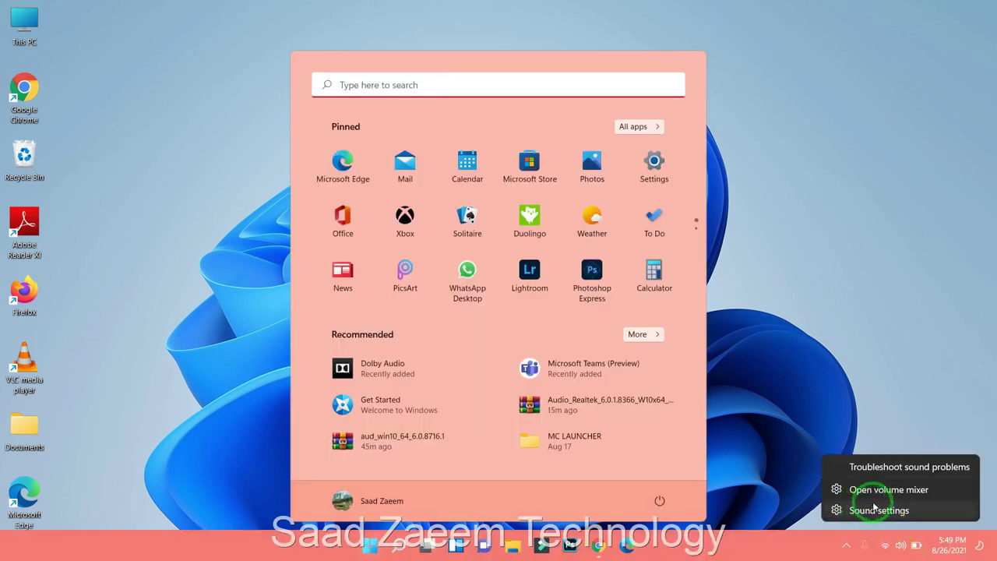
left_click(872, 511)
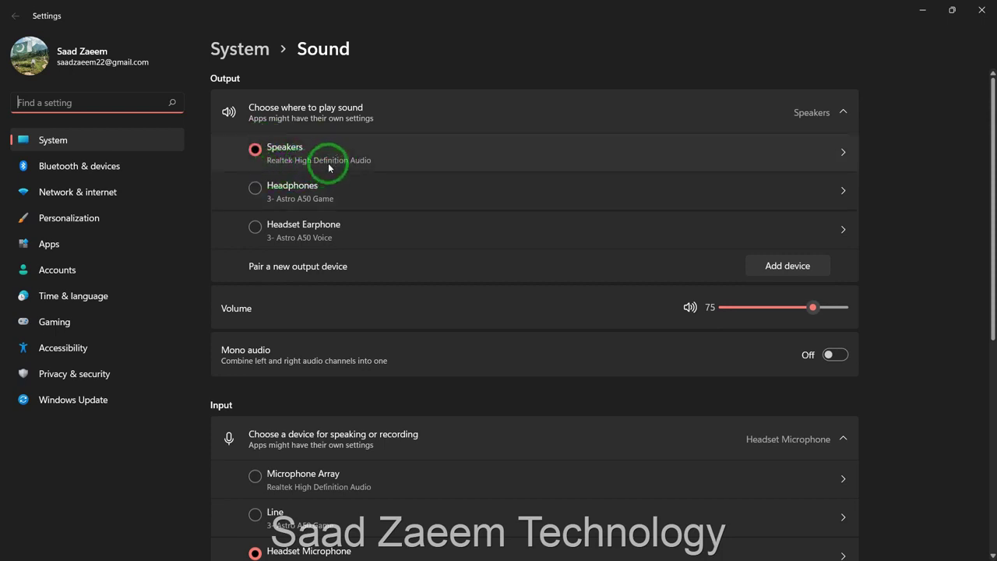
In More sound settings, select the Speakers playback device and close the dialog with OK
scroll(406, 238, "down", 3)
scroll(406, 240, "down", 2)
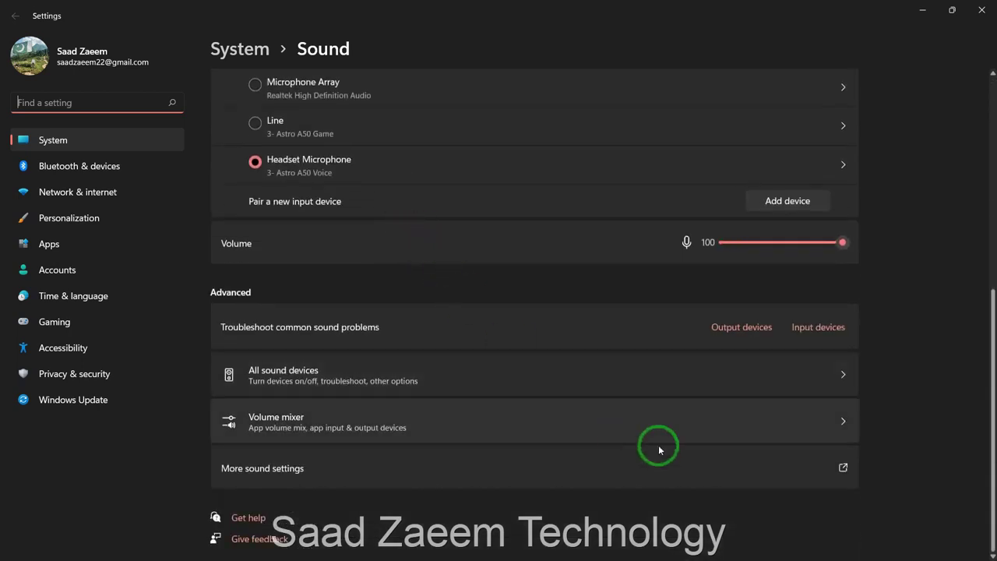
left_click(843, 466)
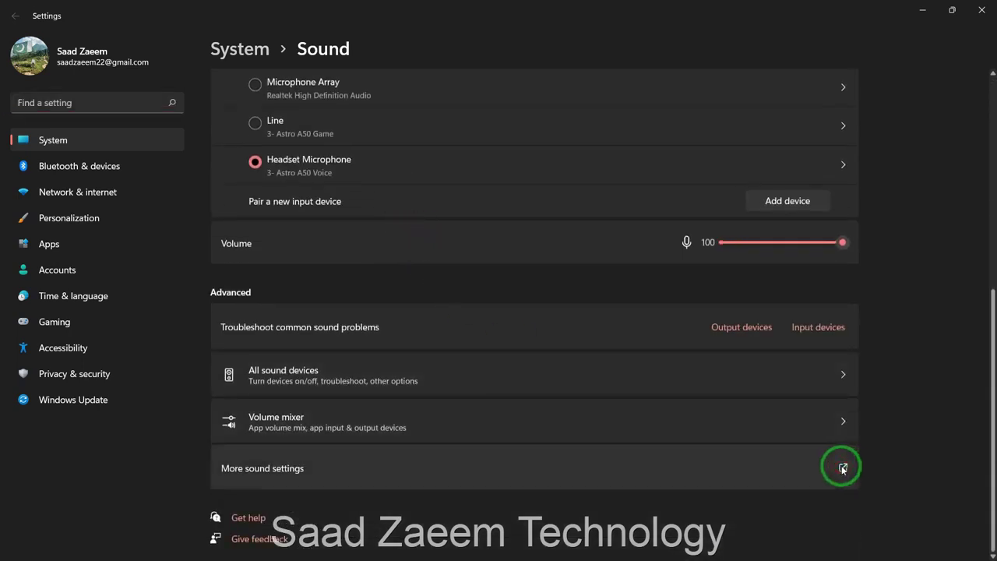
left_click_drag(124, 50, 389, 72)
left_click(363, 207)
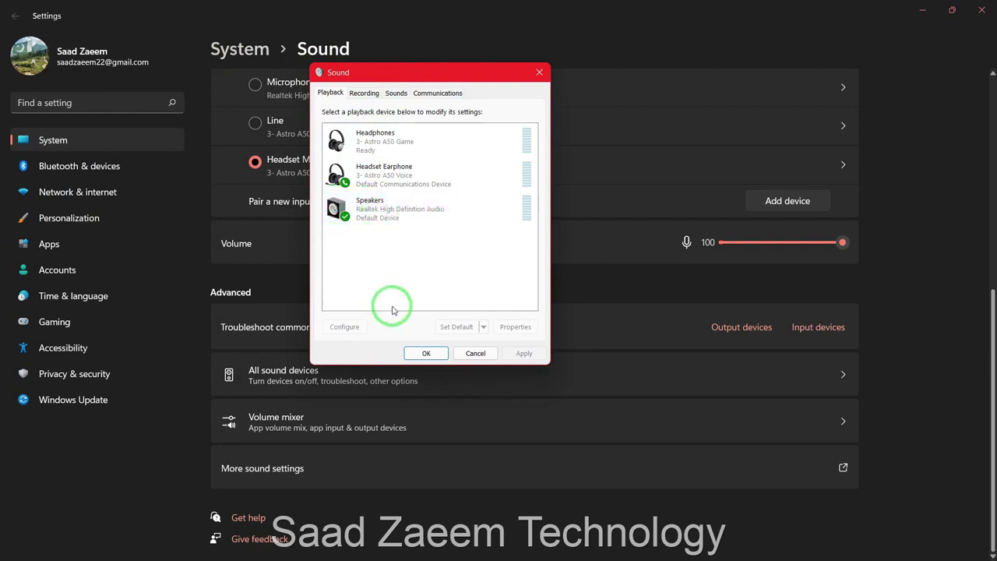
left_click(425, 353)
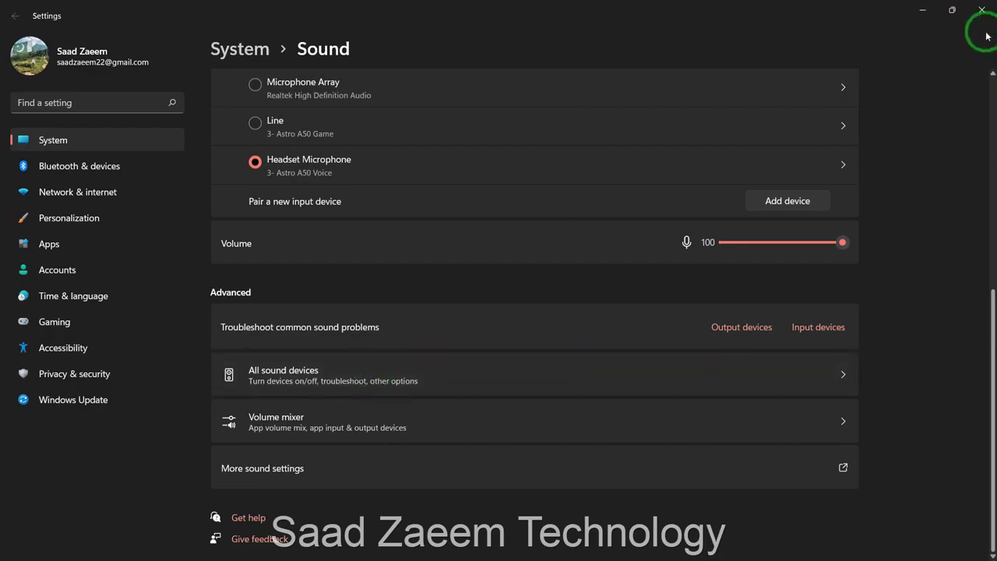